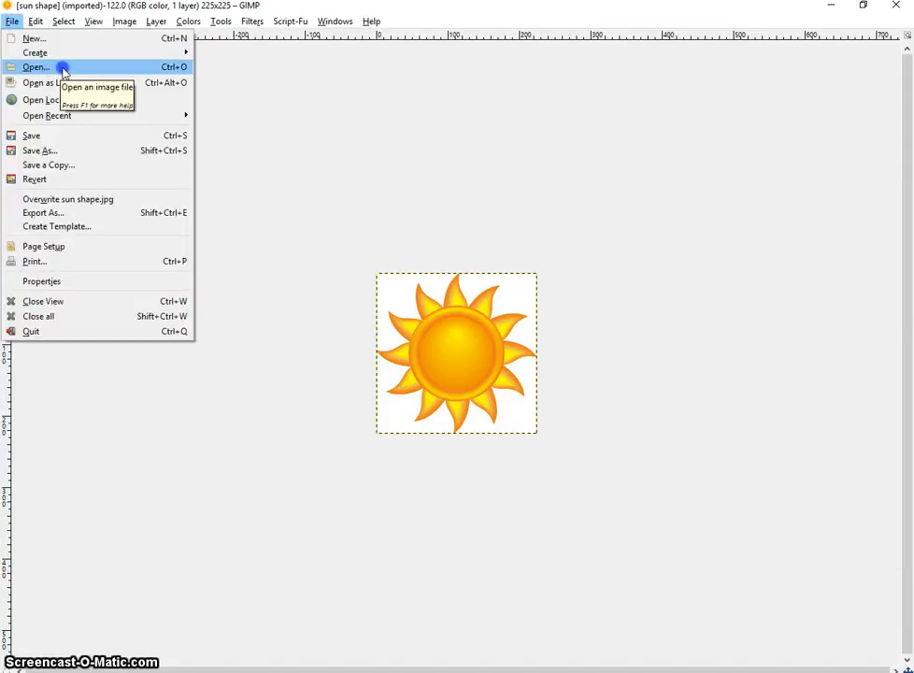
- Show the hidden toolbox and dialogs, and add an alpha channel to the sun shape.jpg layer
left_click(332, 371)
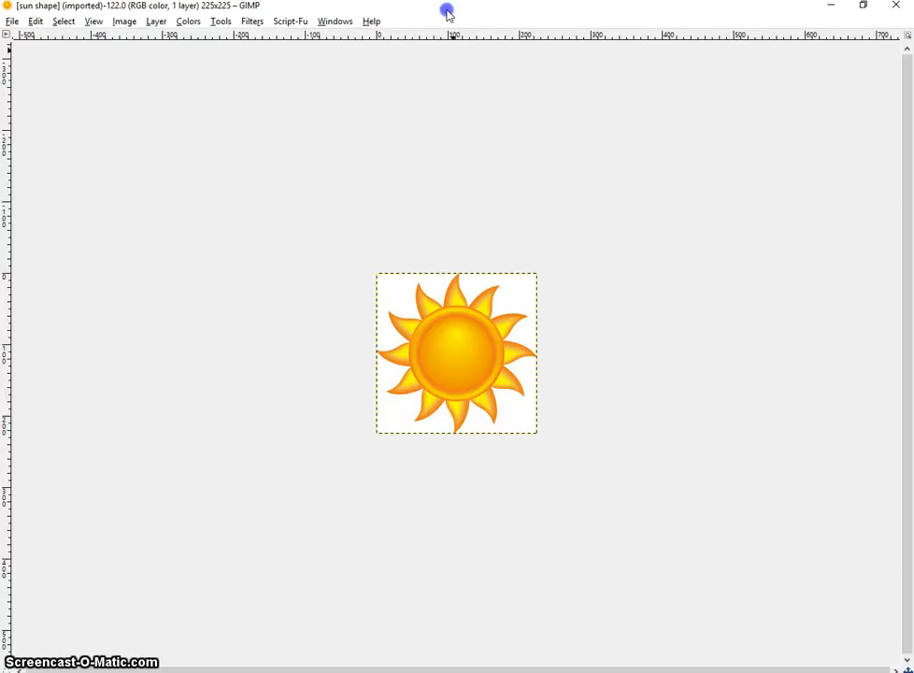
key("Tab")
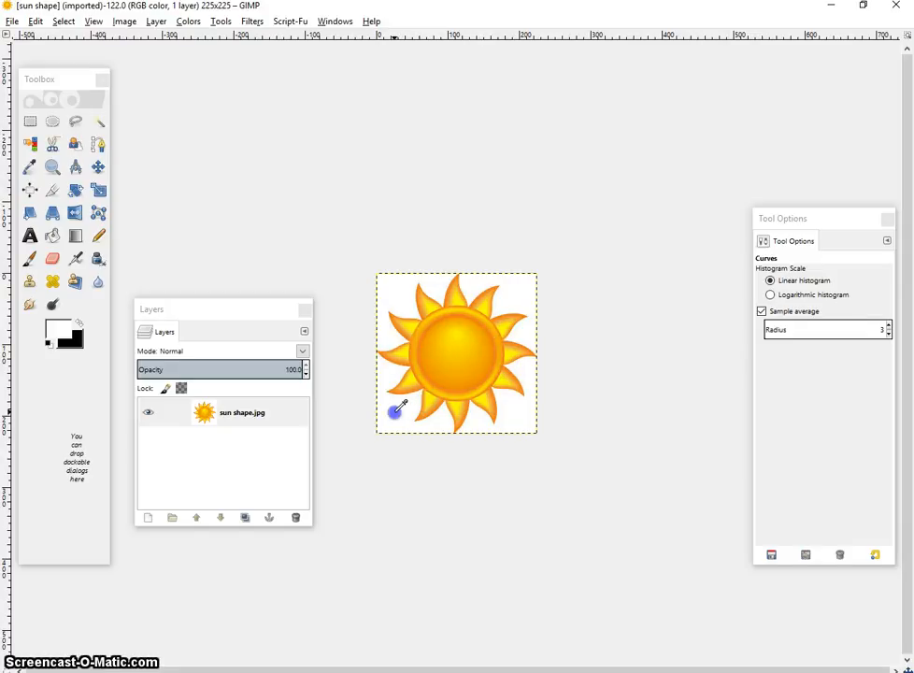
left_click_drag(318, 377, 185, 414)
mouse_move(186, 414)
left_mouse_down()
mouse_move(307, 405)
mouse_move(418, 374)
mouse_move(404, 374)
mouse_move(402, 406)
mouse_move(402, 349)
mouse_move(388, 320)
mouse_move(205, 414)
mouse_move(411, 365)
mouse_move(388, 349)
mouse_move(415, 343)
mouse_move(410, 319)
mouse_move(402, 311)
mouse_move(357, 358)
mouse_move(190, 421)
left_mouse_up()
right_click(189, 421)
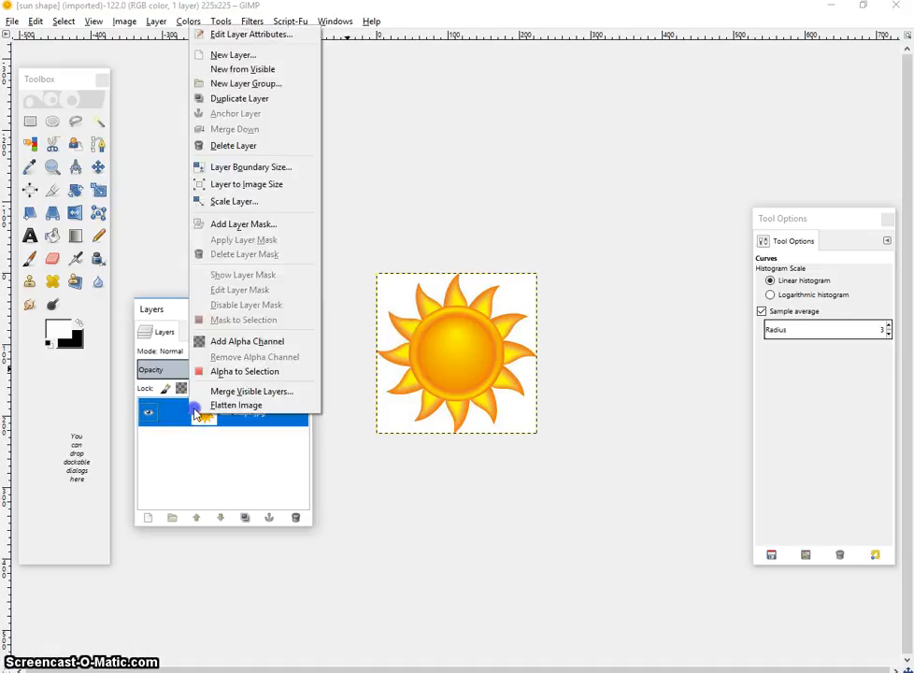
left_click(245, 341)
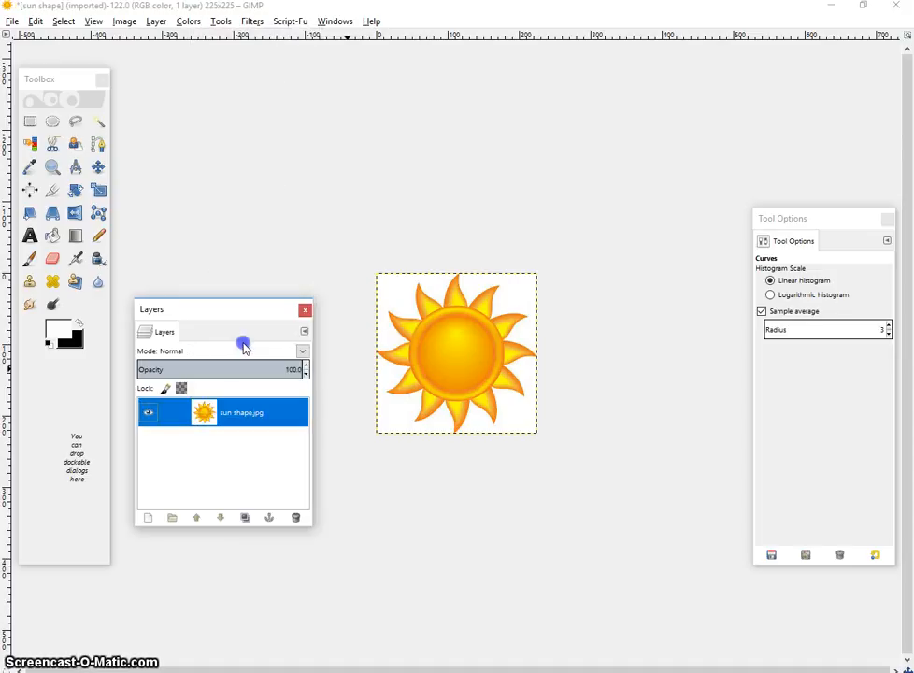
- Delete the white background around the sun with Fuzzy Select, and clear the selection
left_click(98, 121)
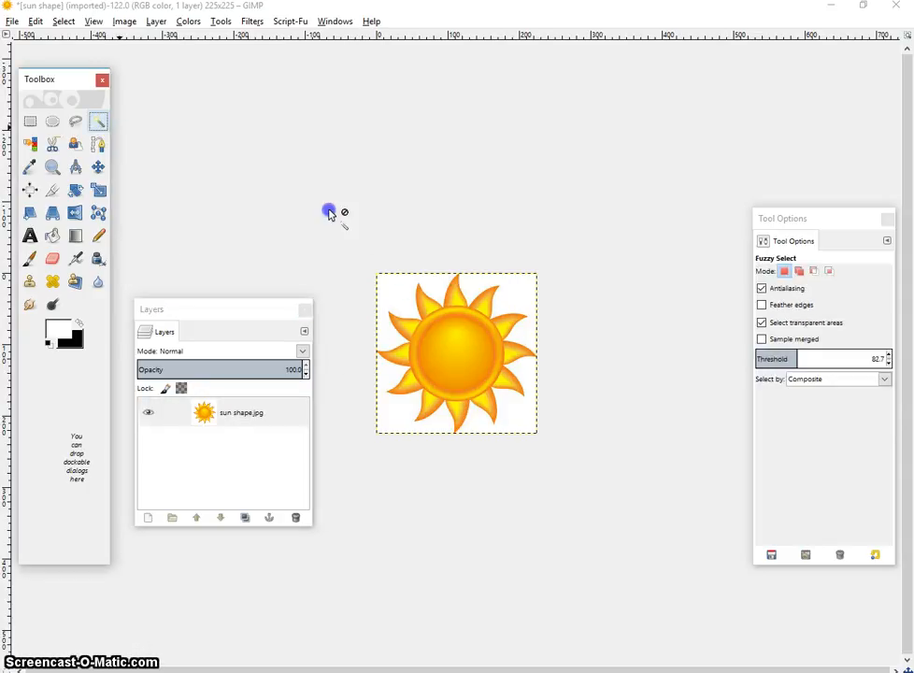
left_click(396, 301)
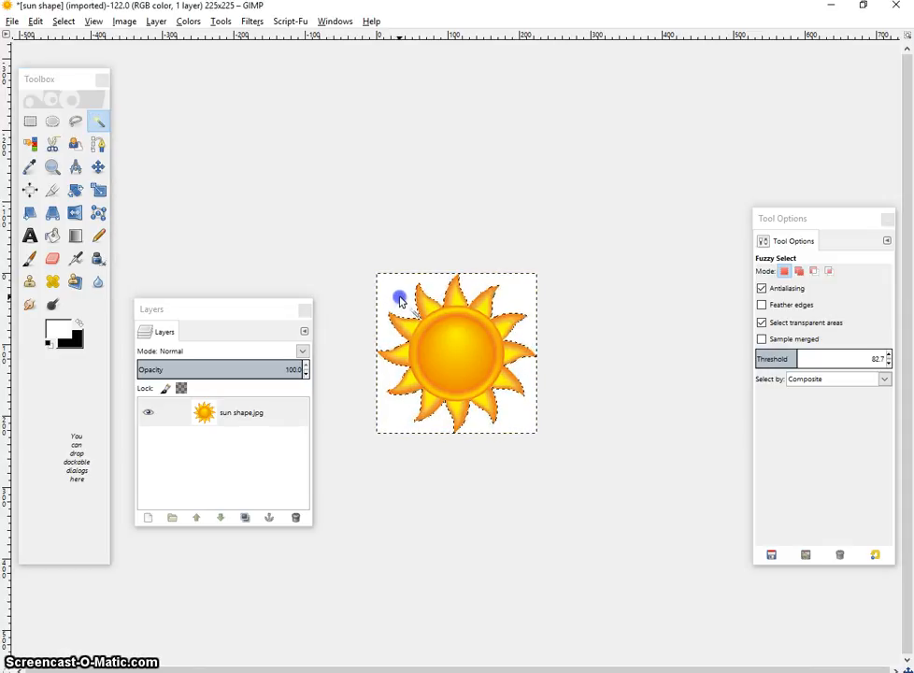
key("Delete")
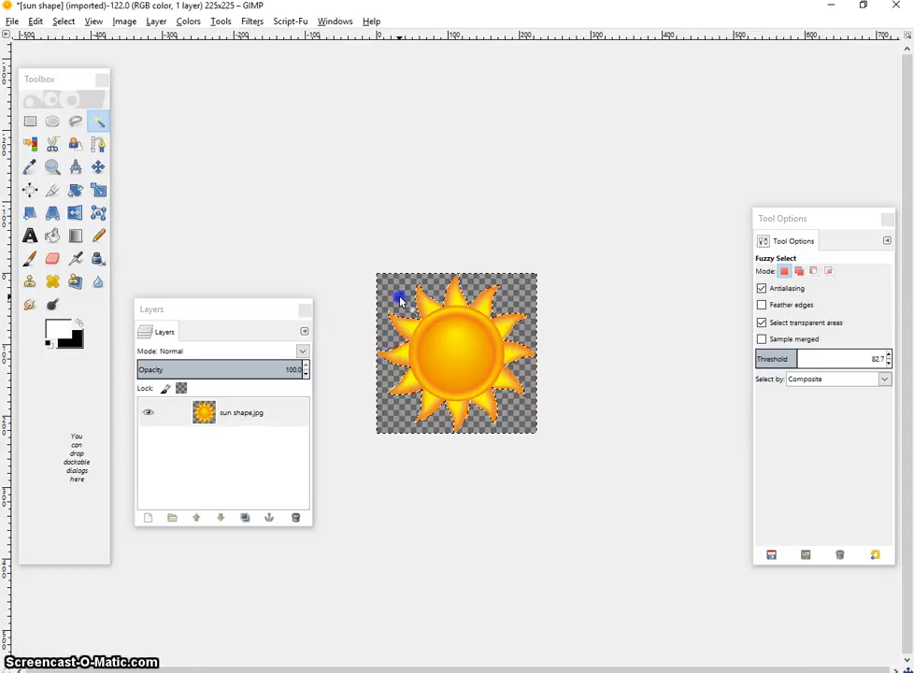
left_click(64, 21)
left_click(58, 54)
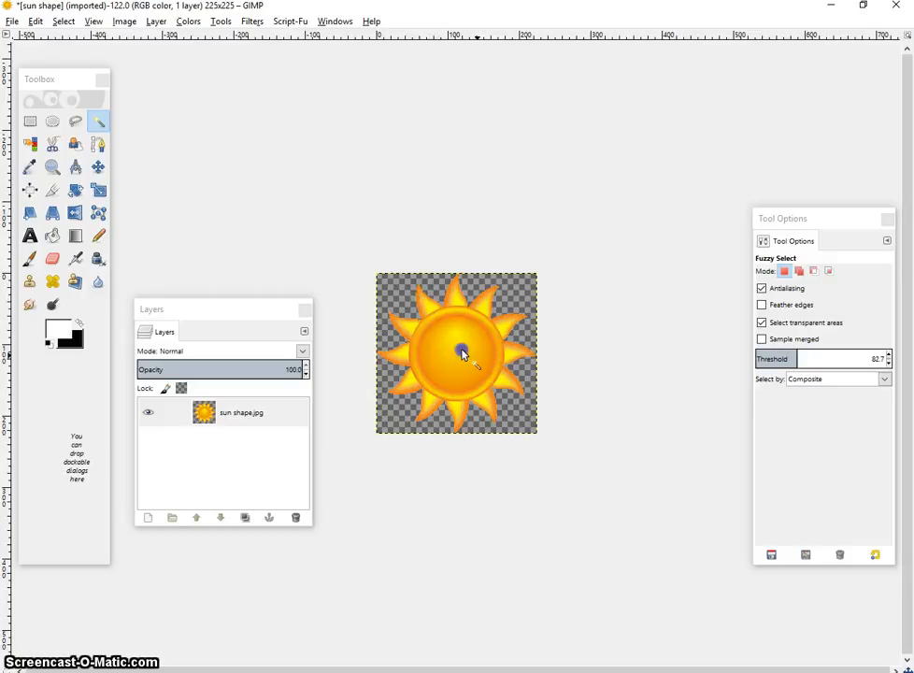
- Add a 225 x 225 px transparent layer above the sun shape.jpg layer
left_click(192, 417)
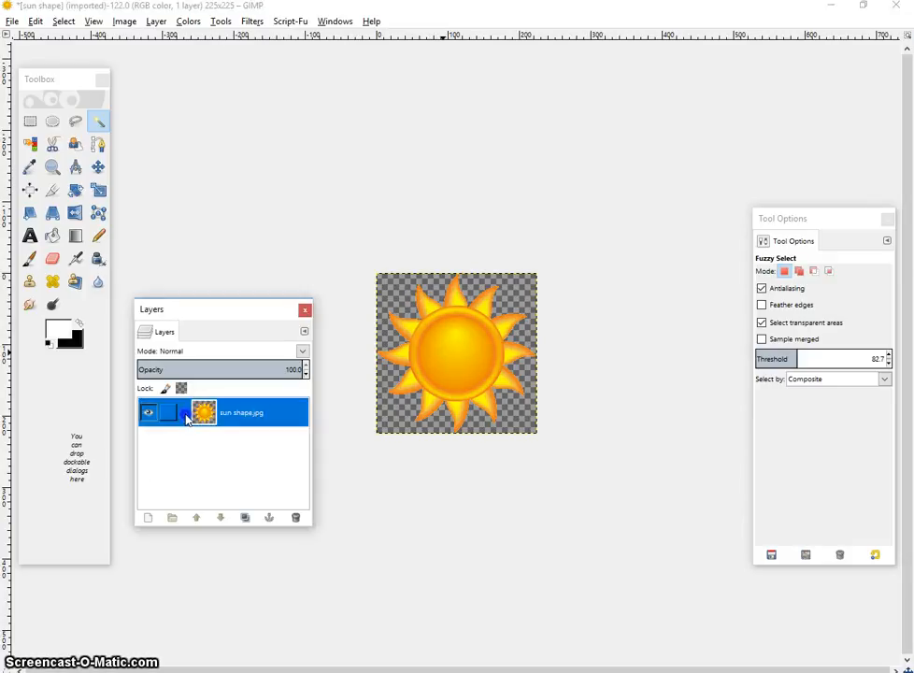
left_click(147, 518)
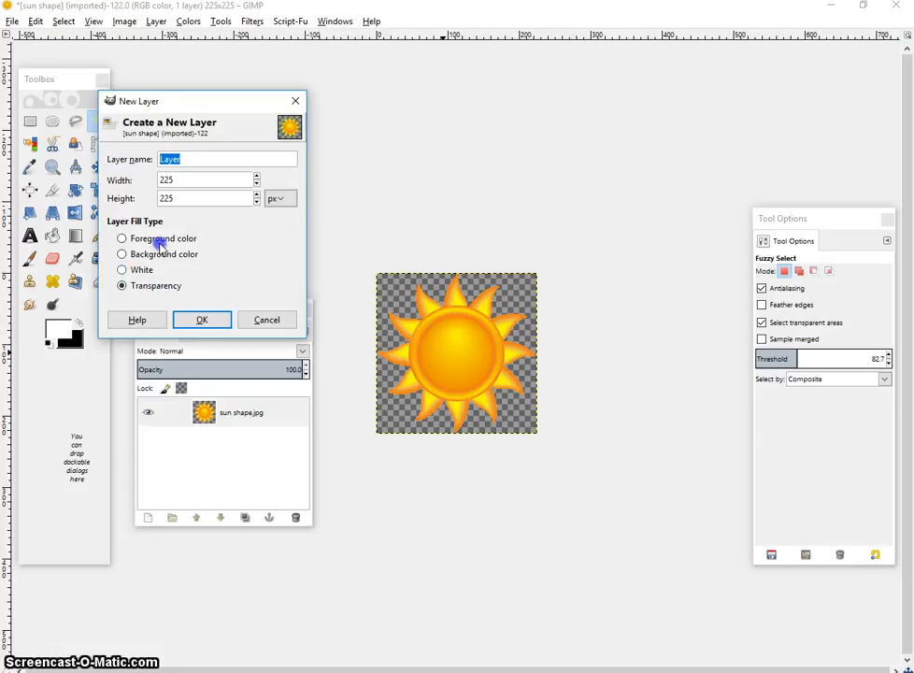
left_click(192, 319)
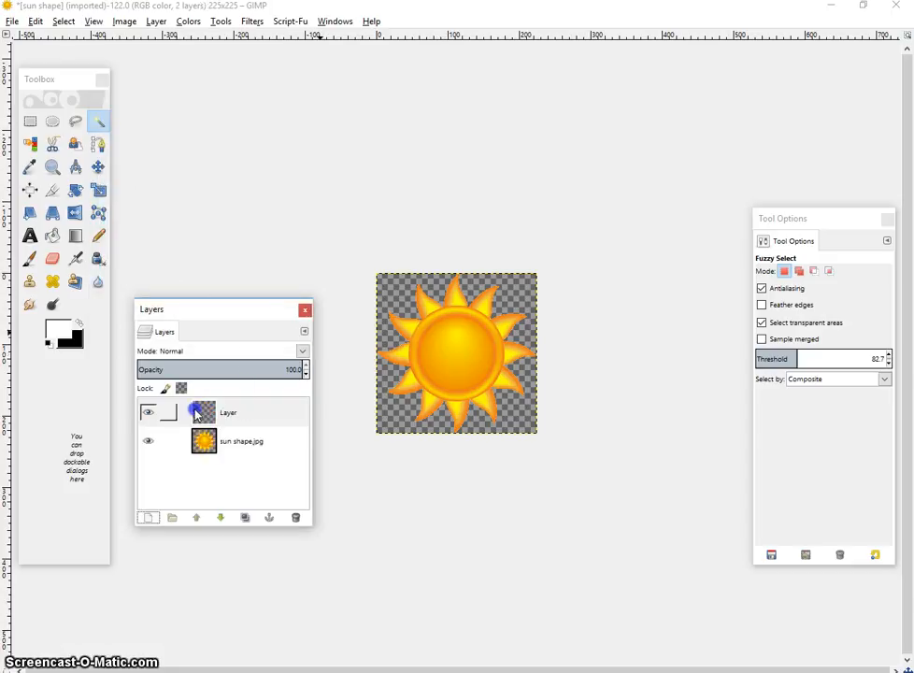
left_click(52, 237)
left_click(447, 352)
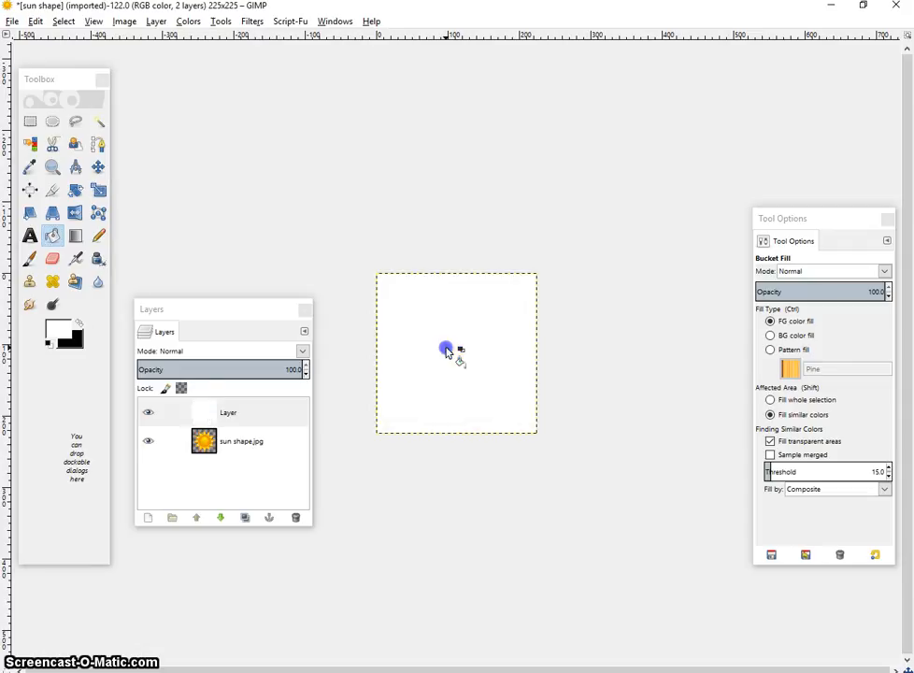
key("ctrl+z")
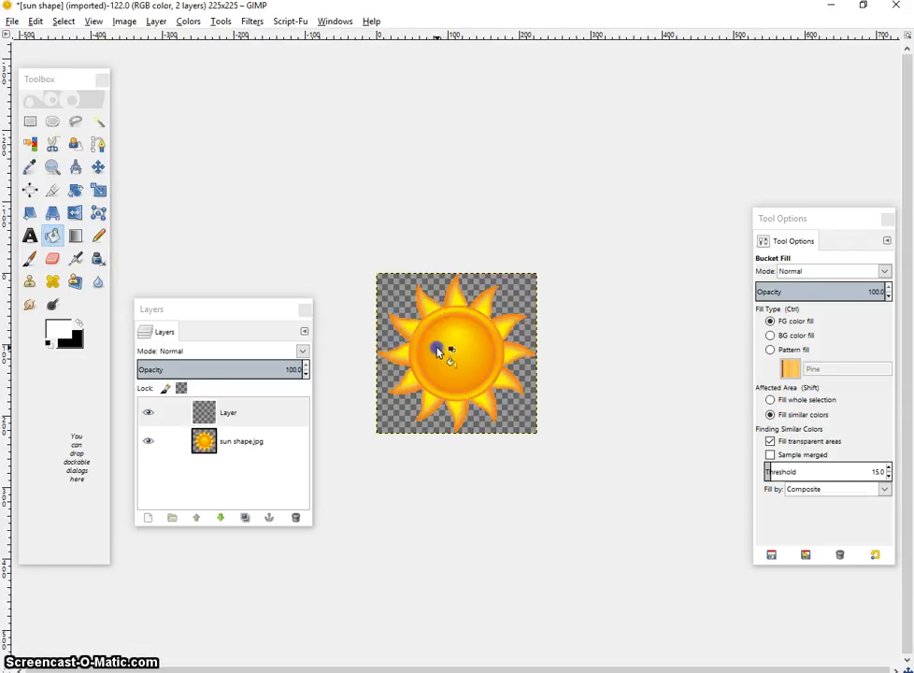
- Select the sun's outline from the alpha of the sun shape.jpg layer
left_click(185, 438)
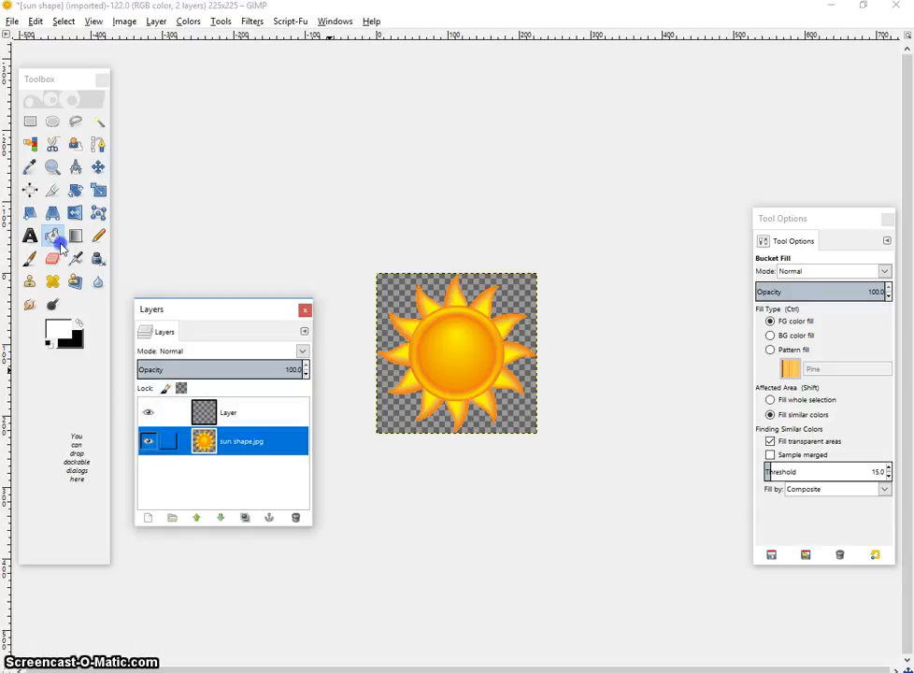
right_click(187, 450)
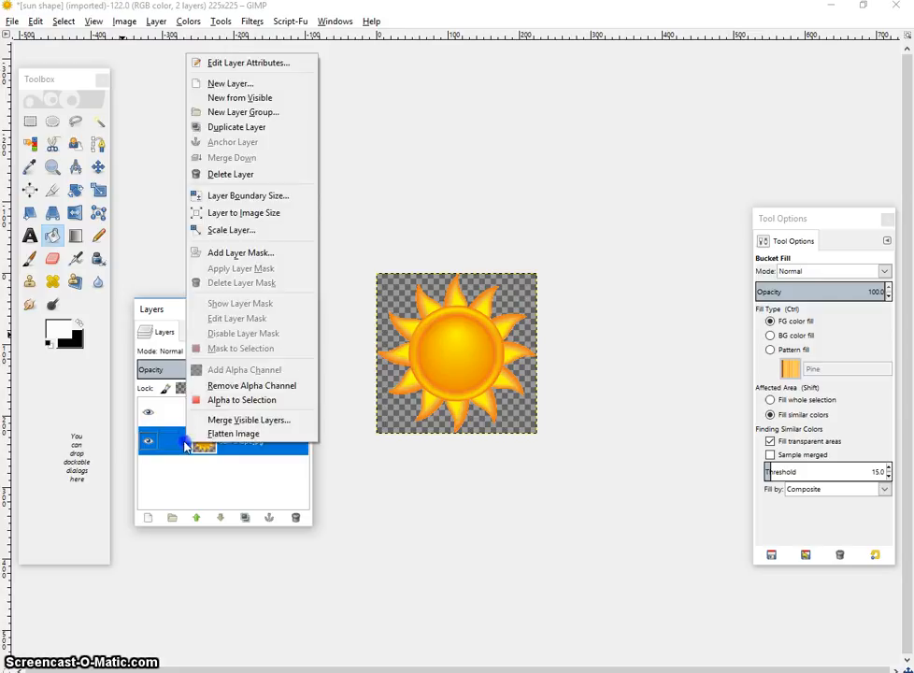
left_click(225, 404)
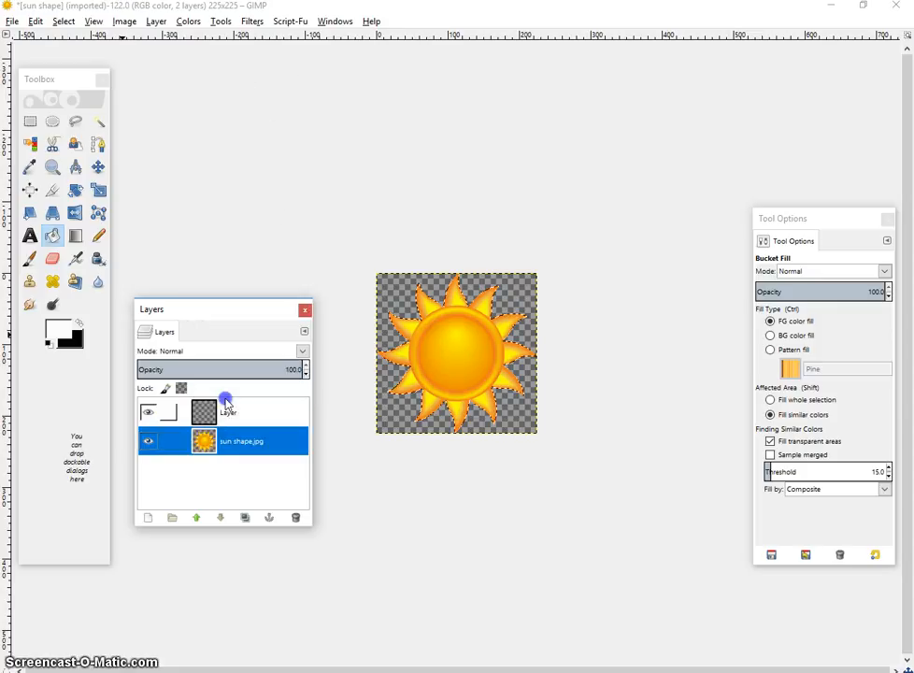
- Bucket Fill the selected sun outline with white on the new empty layer, and clear the selection
left_click(186, 417)
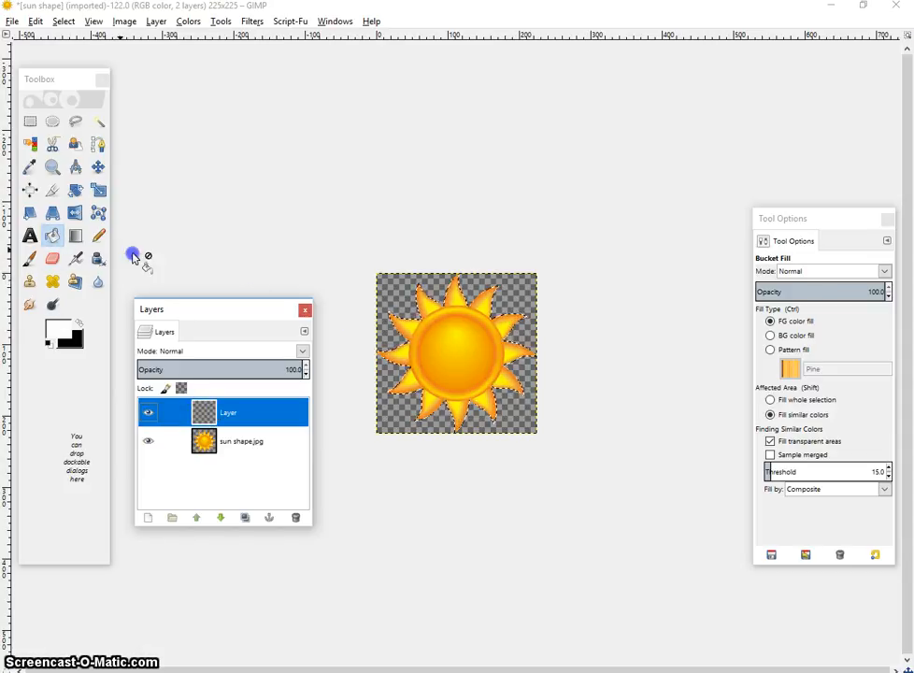
left_click(456, 337)
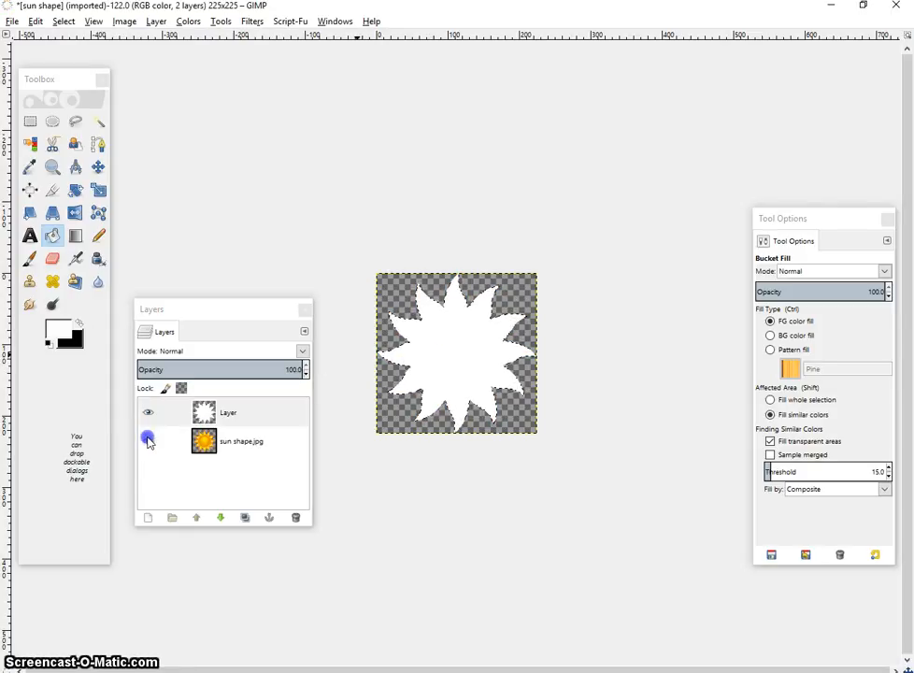
left_click(62, 21)
left_click(89, 56)
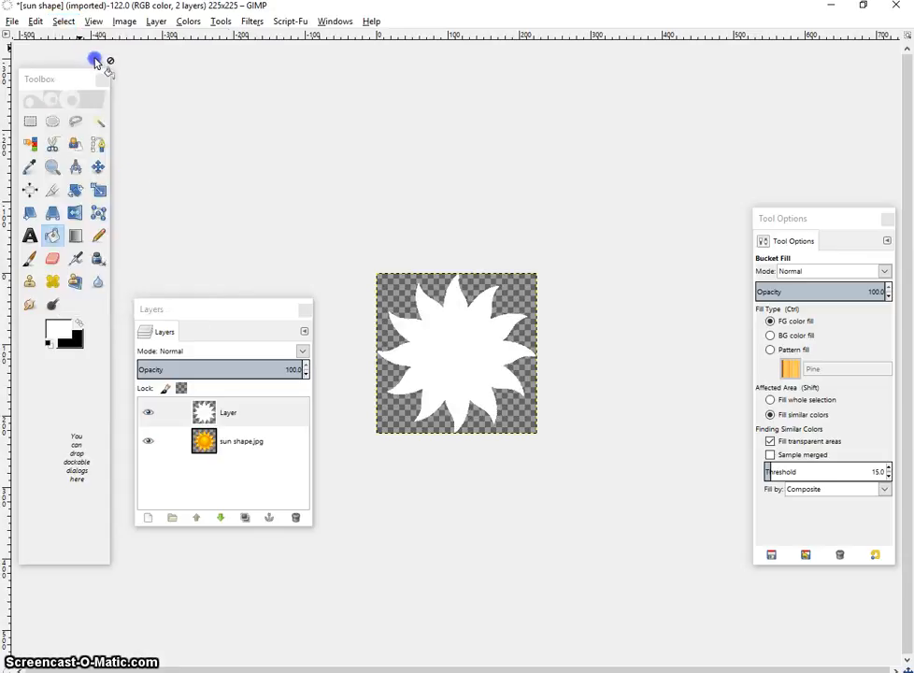
- Hide the sun shape.jpg layer and make the white silhouette layer active
left_click(148, 441)
left_click(184, 446)
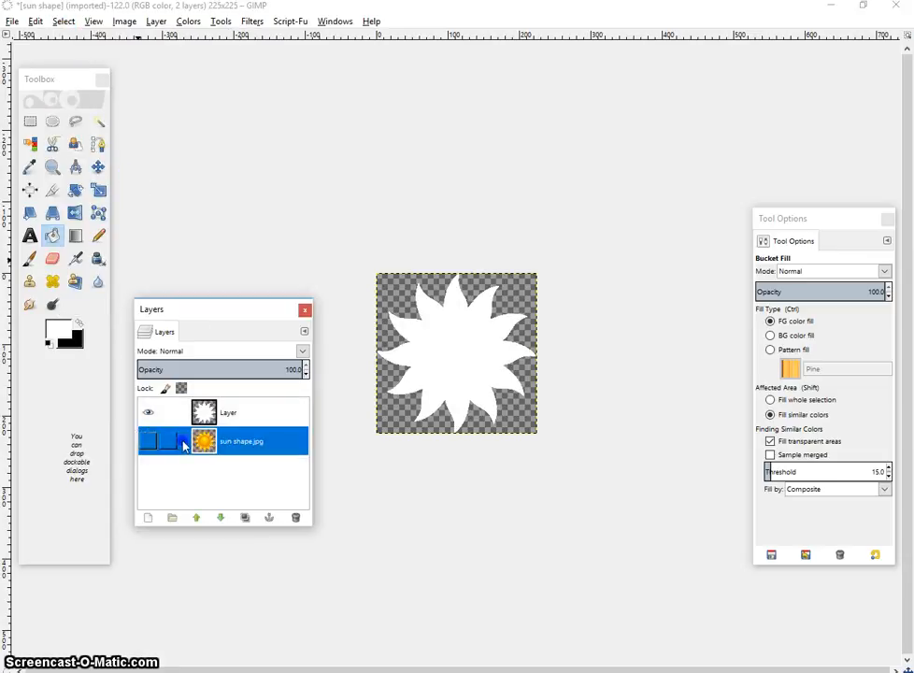
left_click(180, 412)
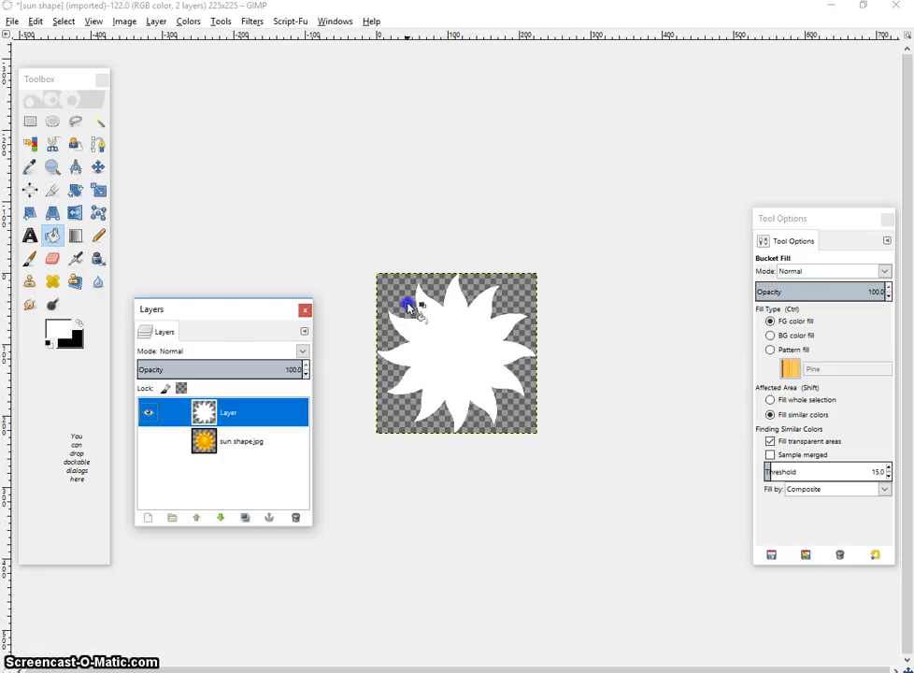
- Select the white silhouette from its layer's alpha and shrink the selection by 3 px
right_click(186, 414)
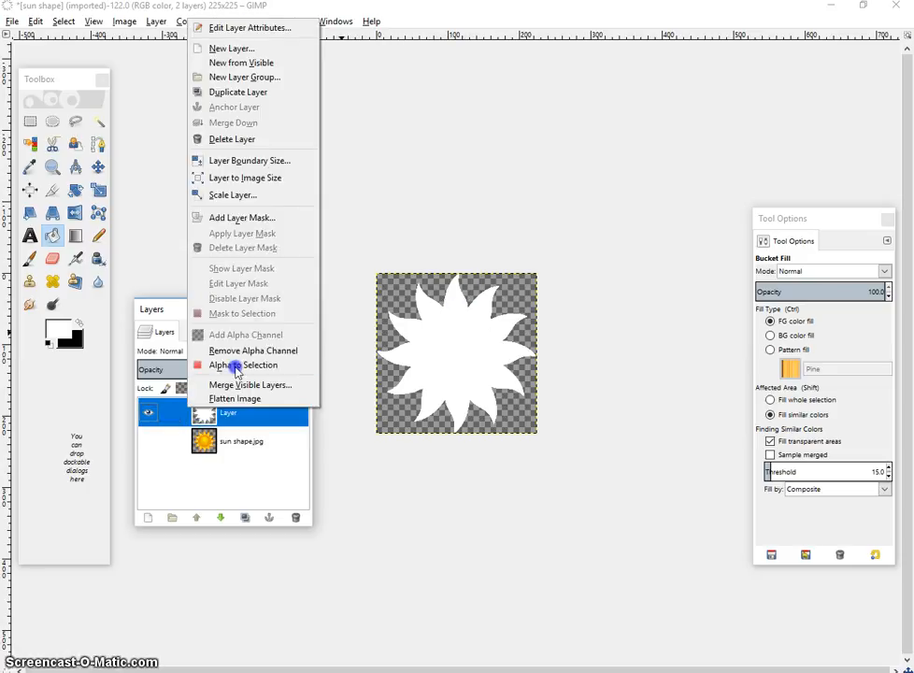
left_click(187, 365)
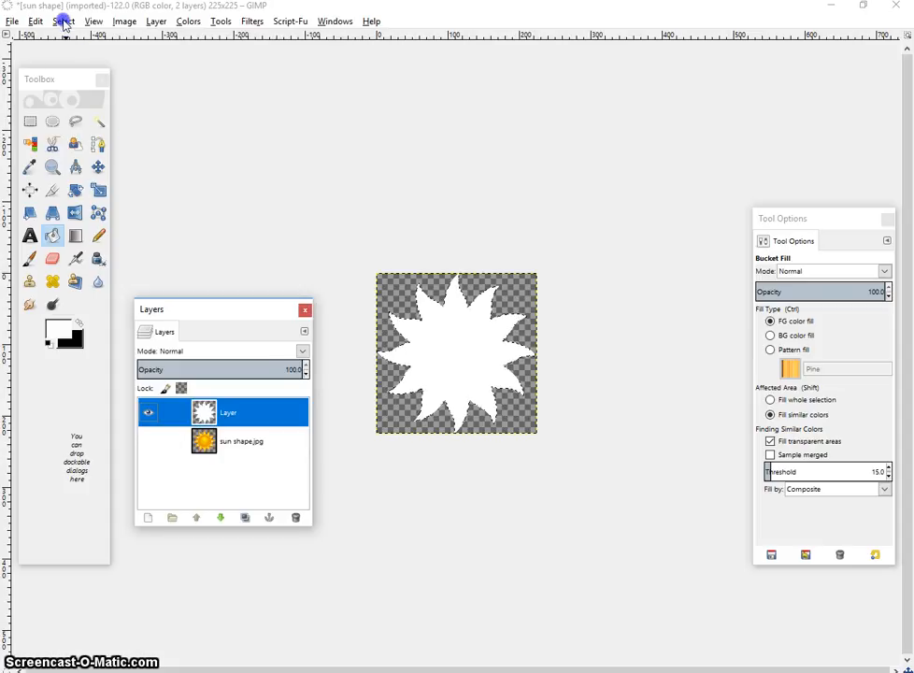
left_click(62, 21)
left_click(84, 190)
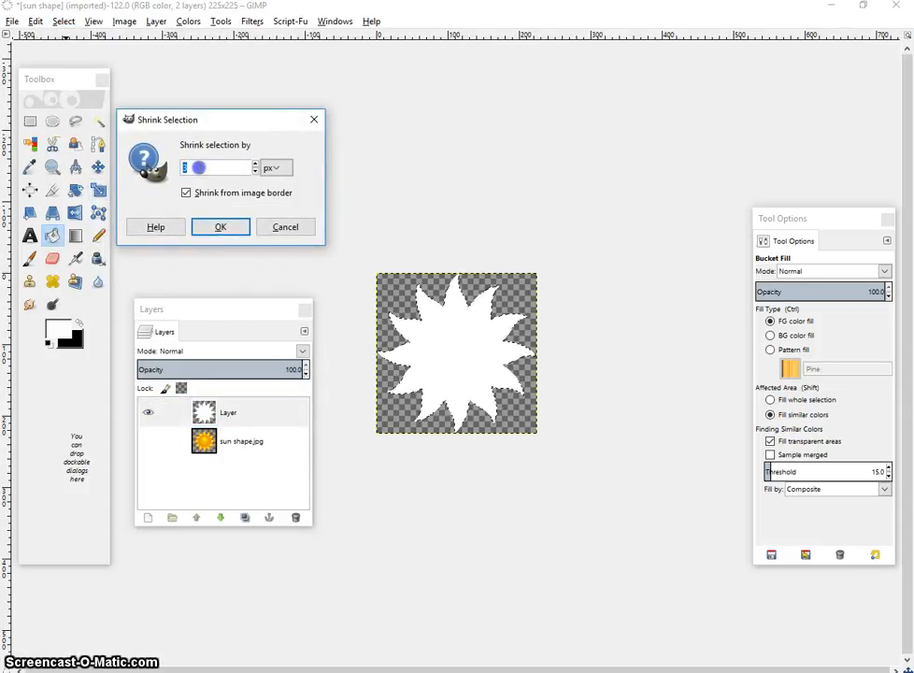
left_click(216, 222)
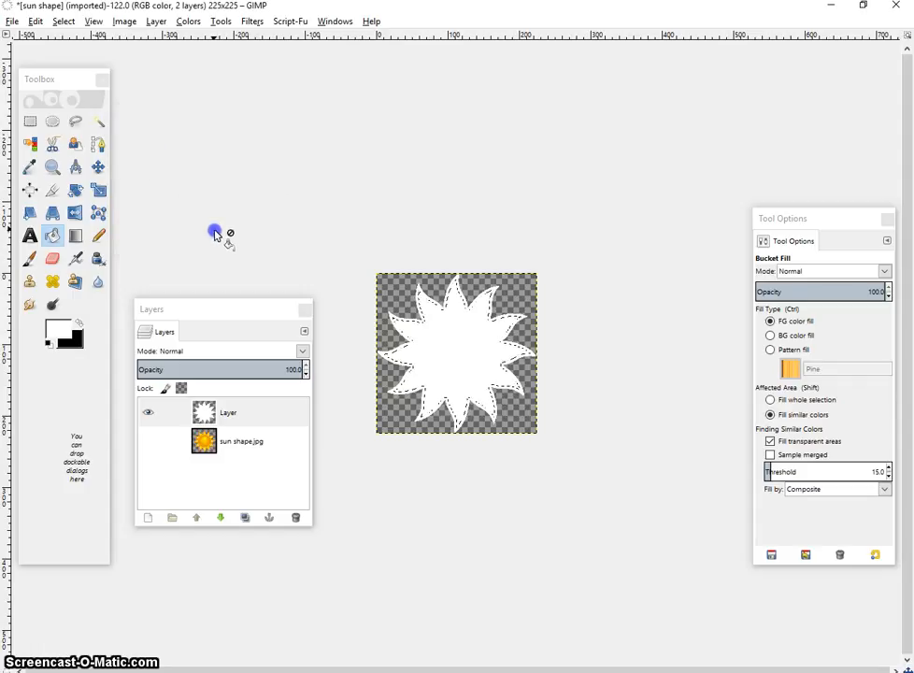
- Invert the selection and soften the silhouette's edge with a Gaussian Blur of 7.0 px horizontally and vertically, using the RLE method
left_click(64, 21)
left_click(82, 75)
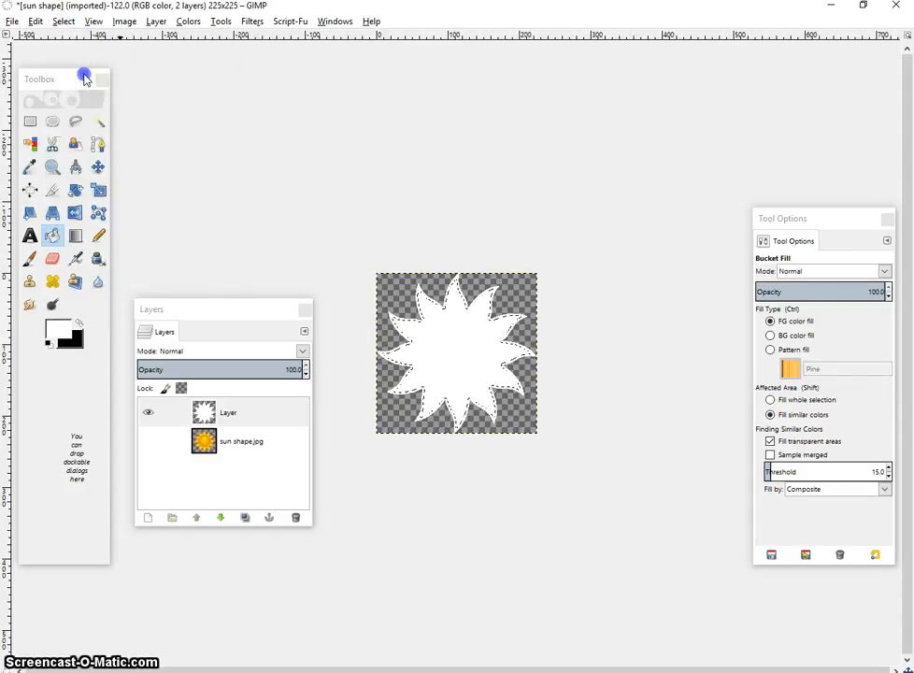
left_click(250, 20)
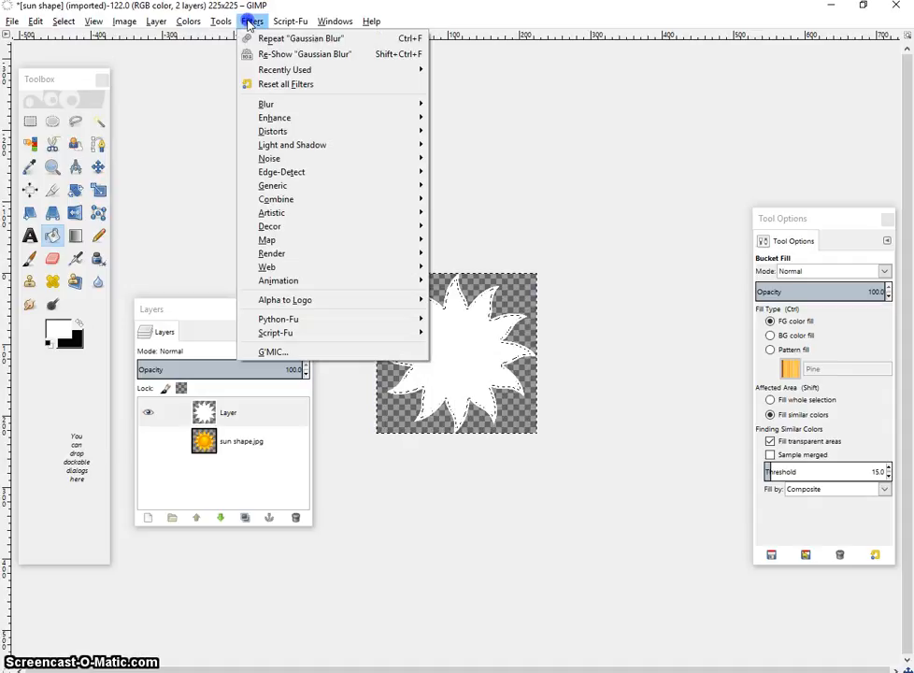
mouse_move(286, 105)
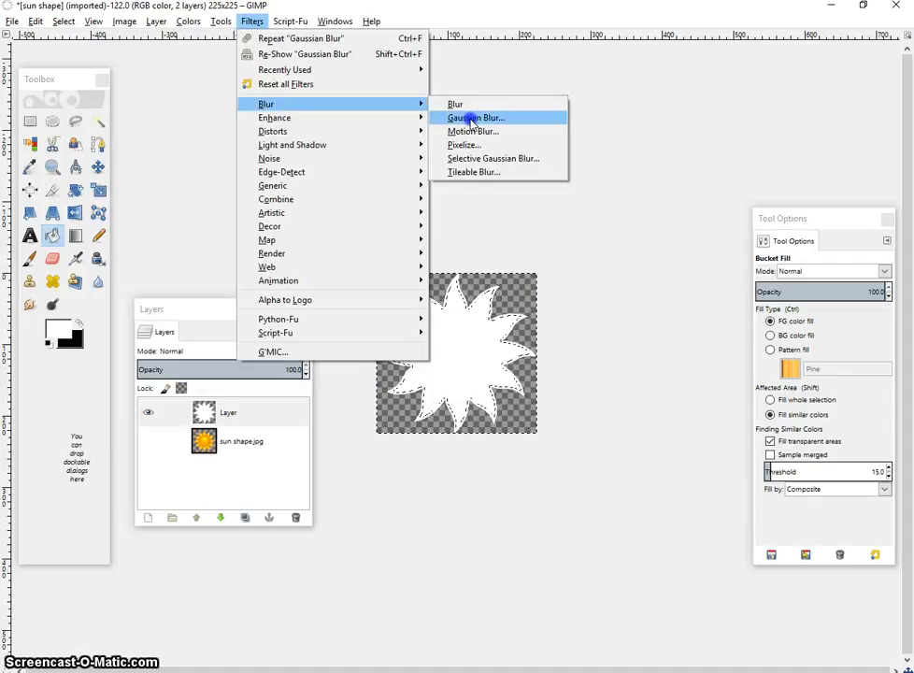
left_click(471, 118)
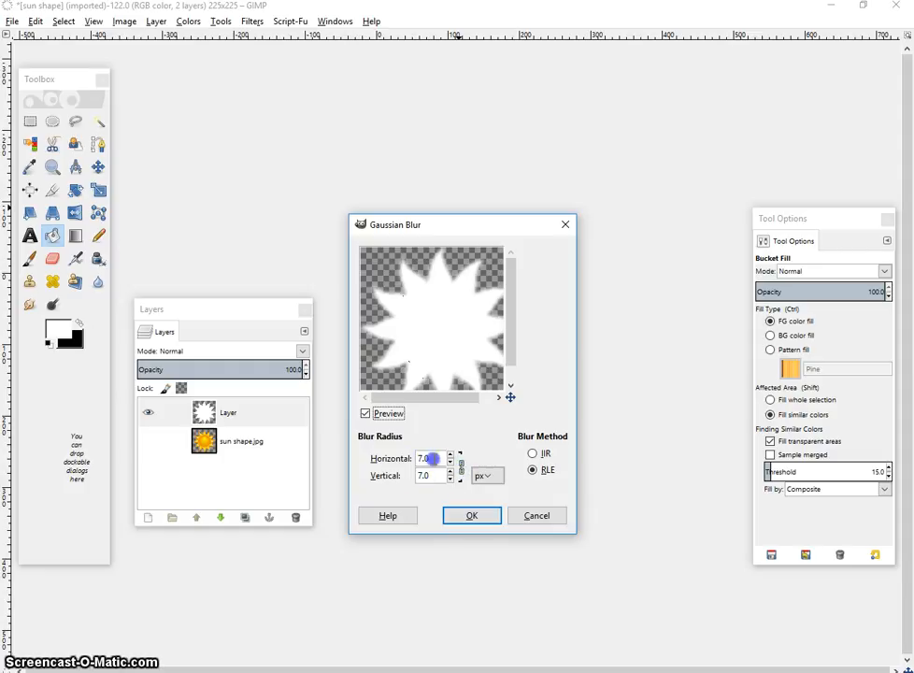
left_click(471, 515)
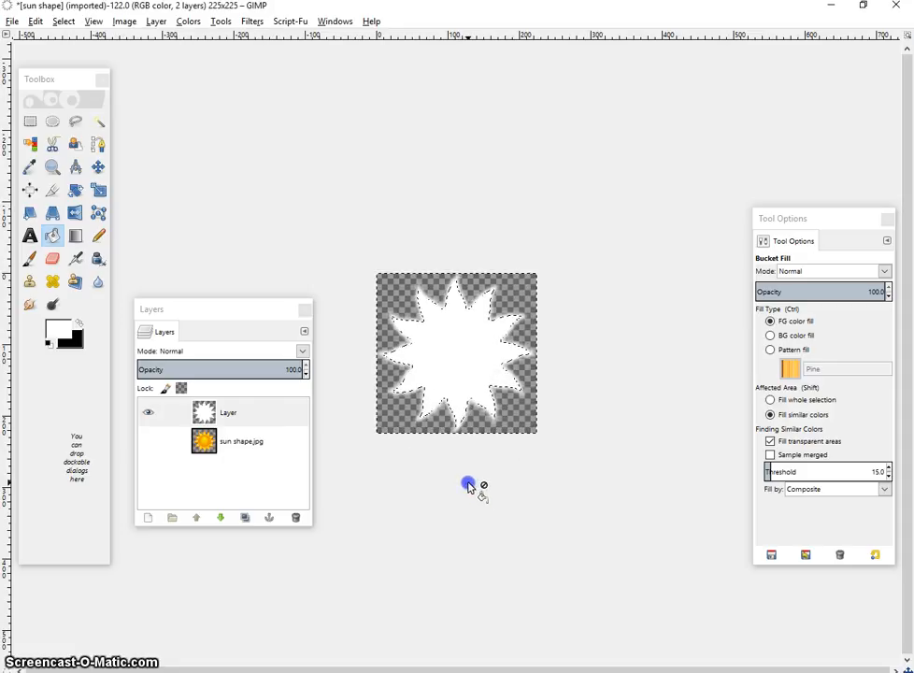
- Open the Curves adjustment for the white silhouette layer and set its channel to Alpha
left_click(187, 22)
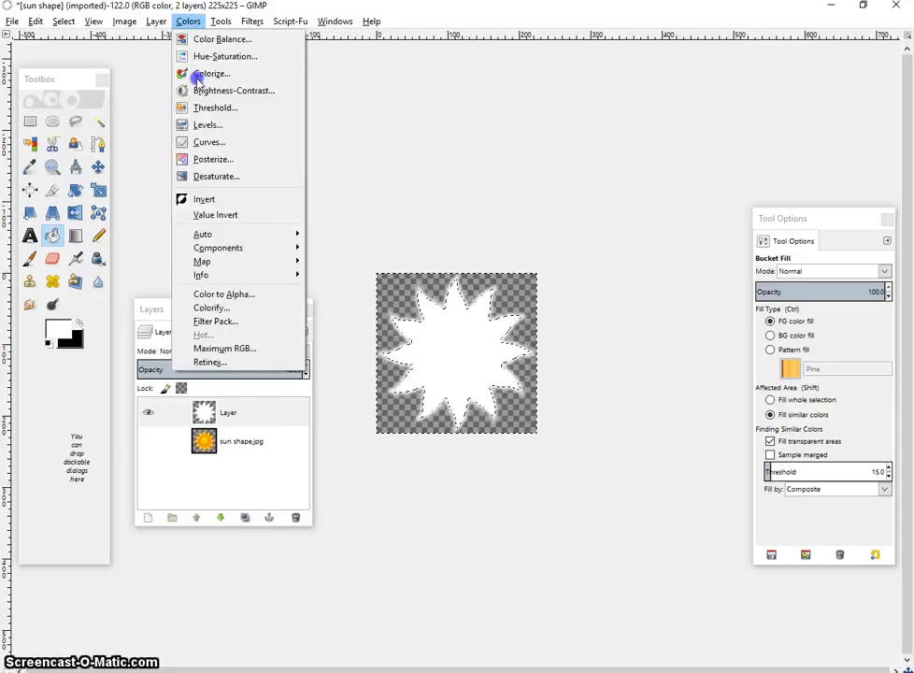
left_click(210, 142)
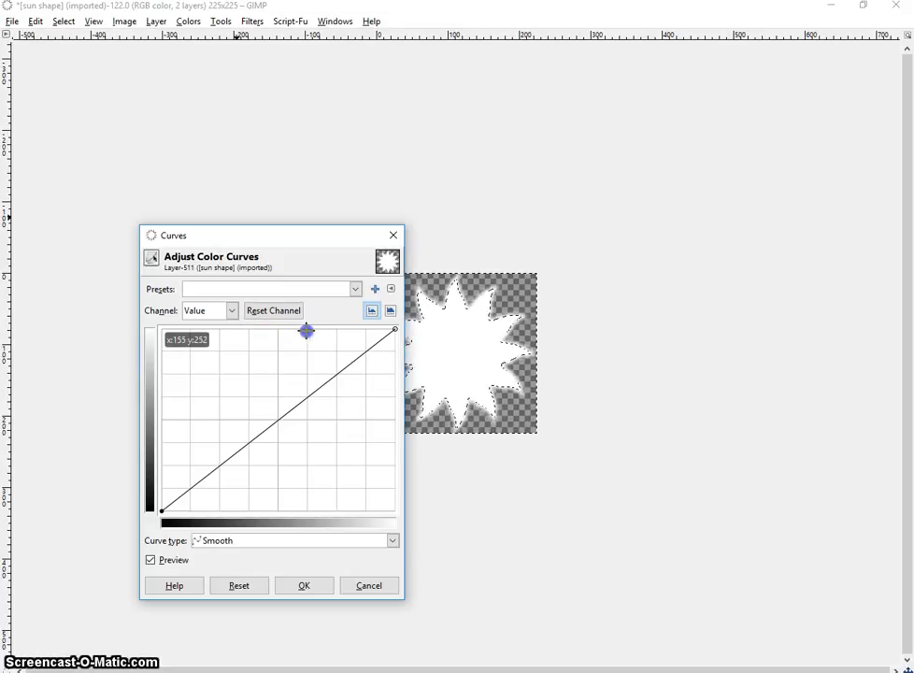
left_click(231, 310)
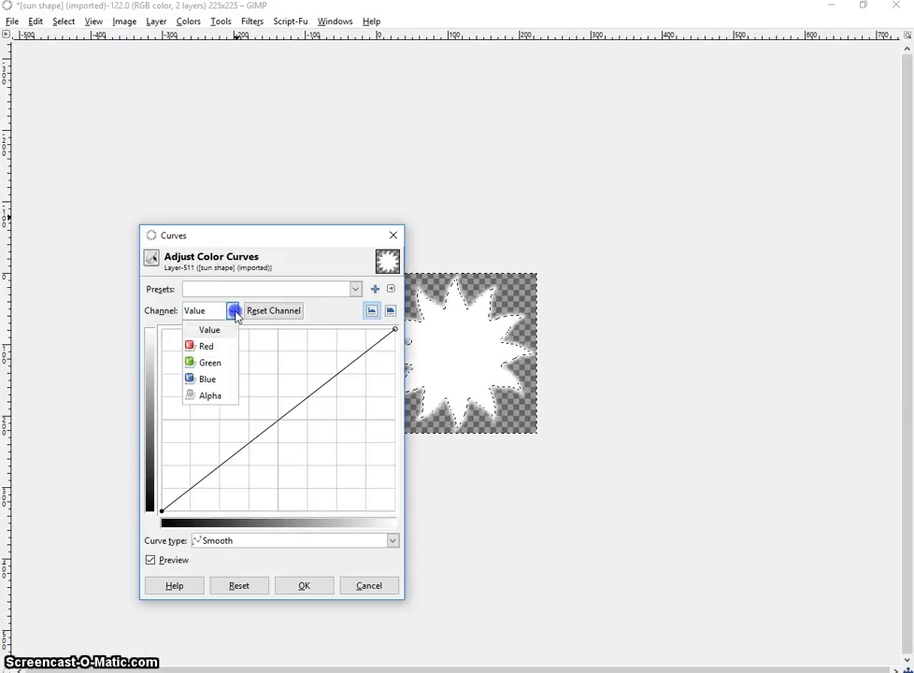
left_click(201, 395)
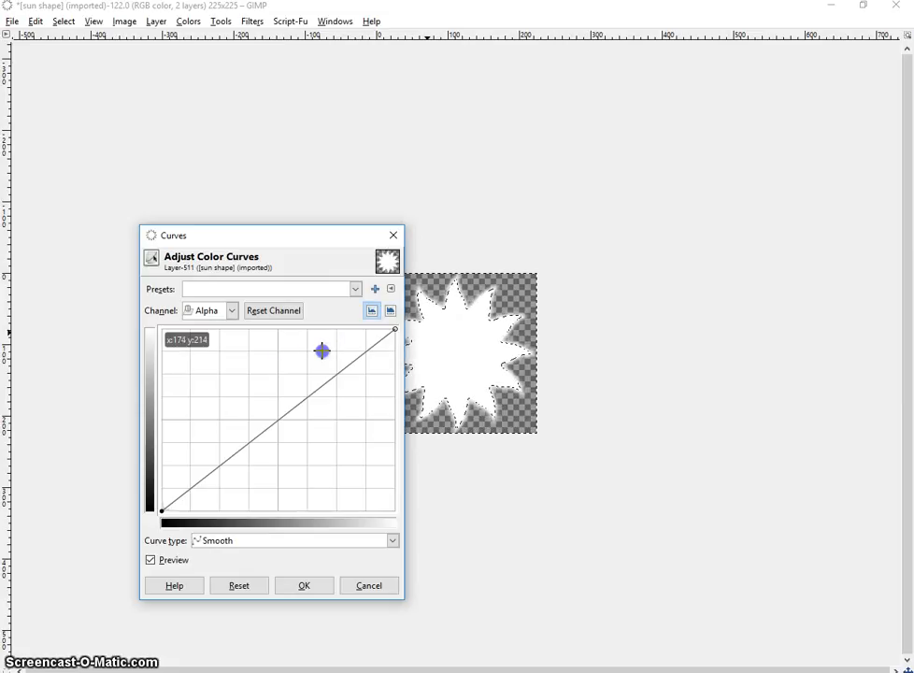
left_click(395, 331)
left_click_drag(375, 330, 307, 328)
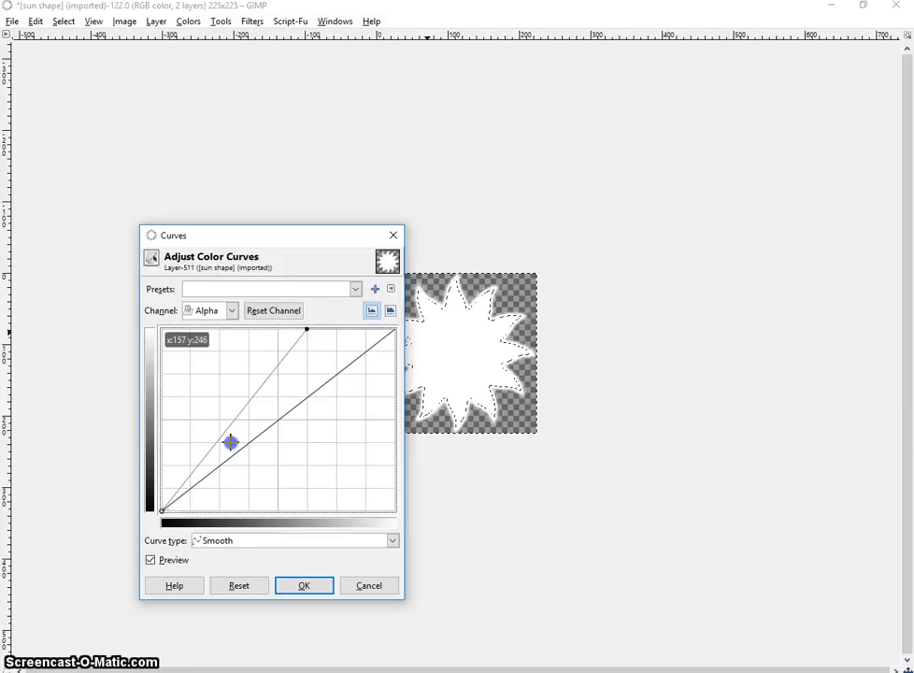
left_click_drag(203, 517, 250, 510)
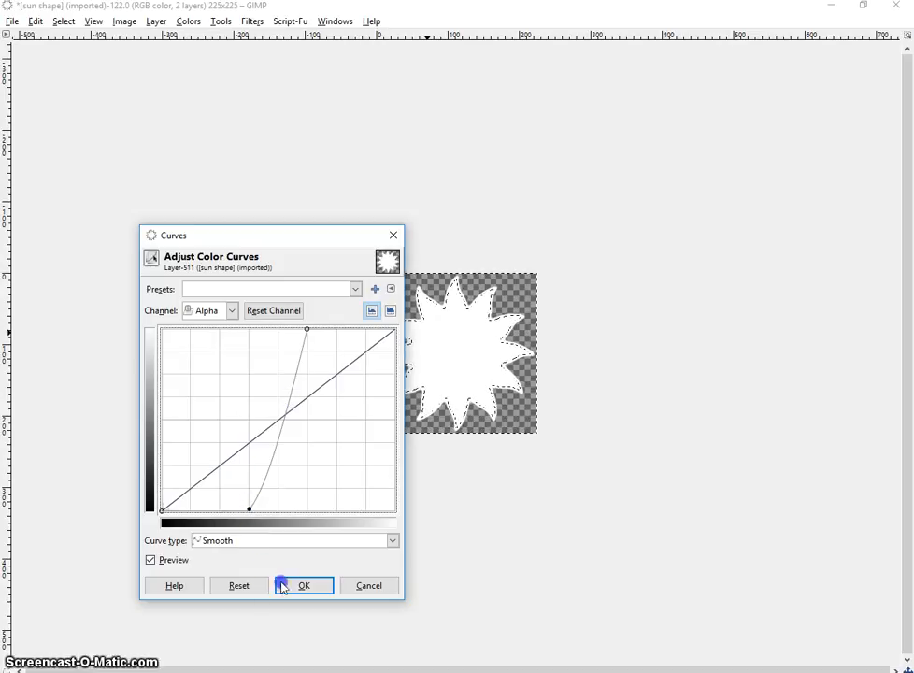
left_click(243, 586)
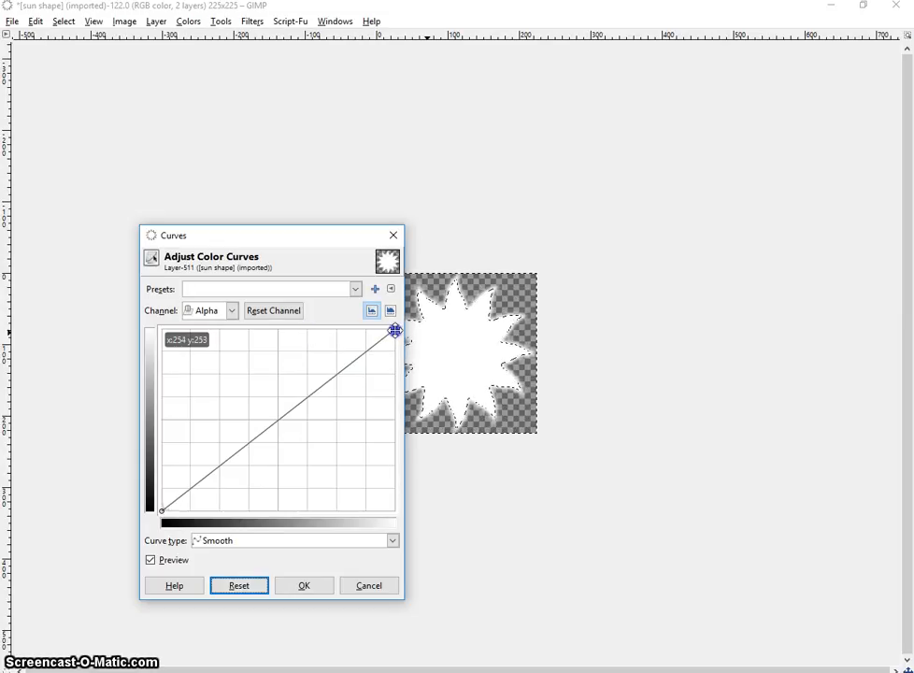
- Steepen the alpha curve by moving its upper end to the fifth vertical gridline and lower end to the third, apply it, and clear the selection
left_click_drag(394, 331, 309, 326)
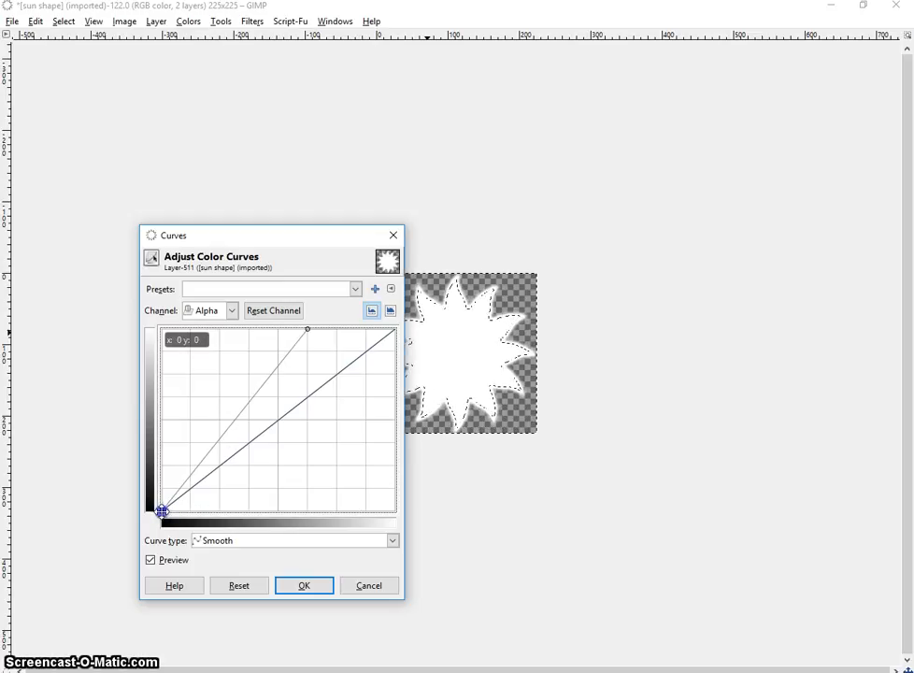
left_click(246, 510)
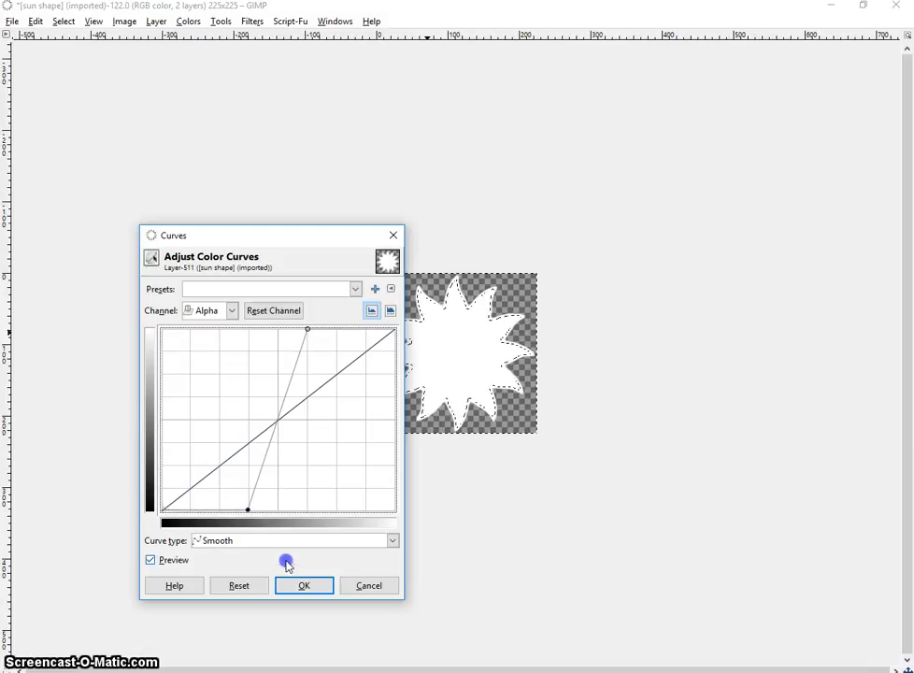
left_click(302, 587)
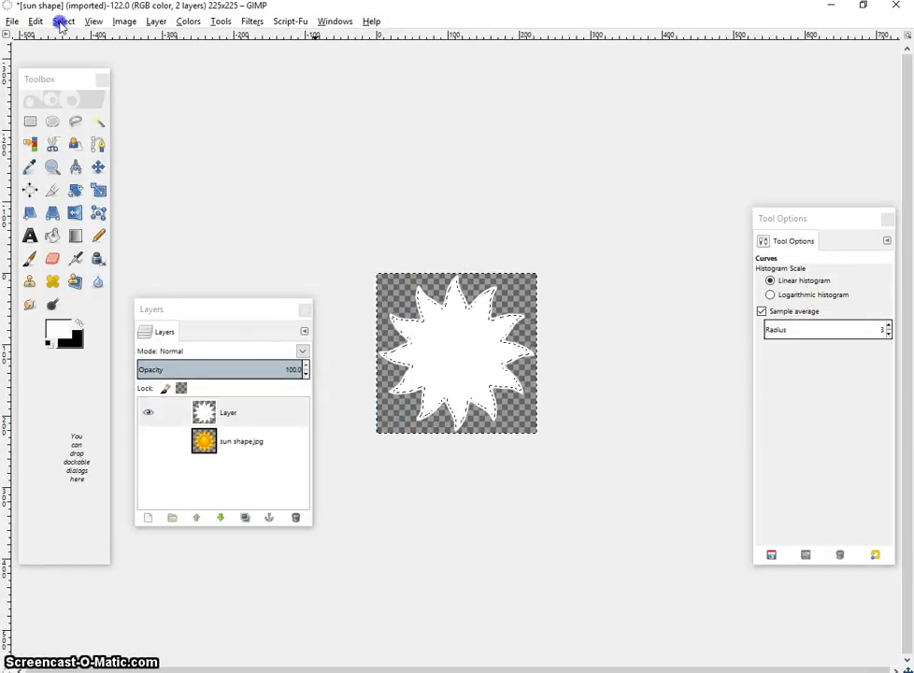
left_click(61, 25)
left_click(75, 55)
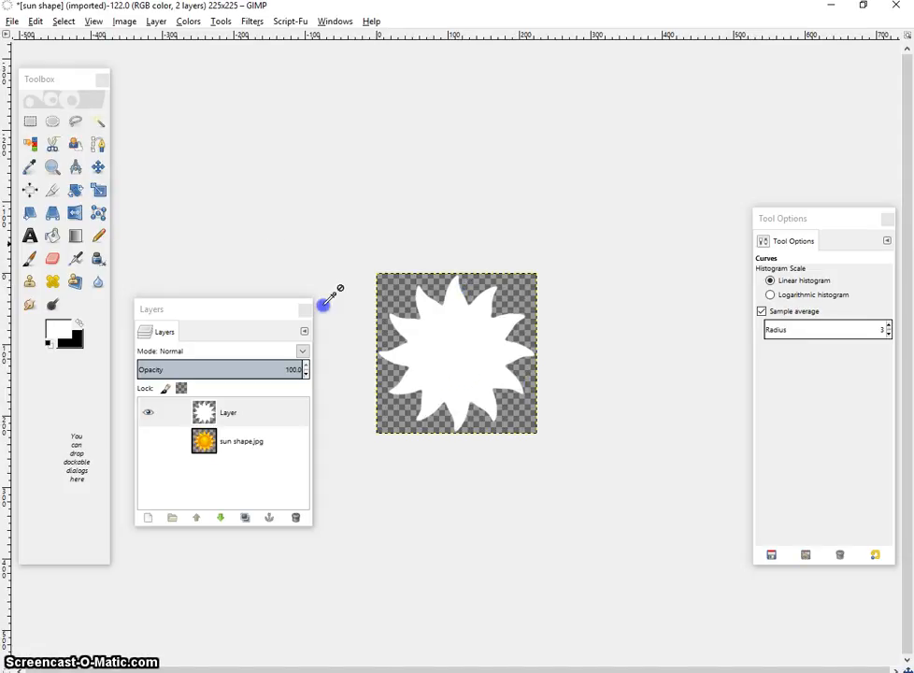
- Import where words fail pick fp.png as a new layer above the white silhouette
left_click(12, 23)
left_click(45, 86)
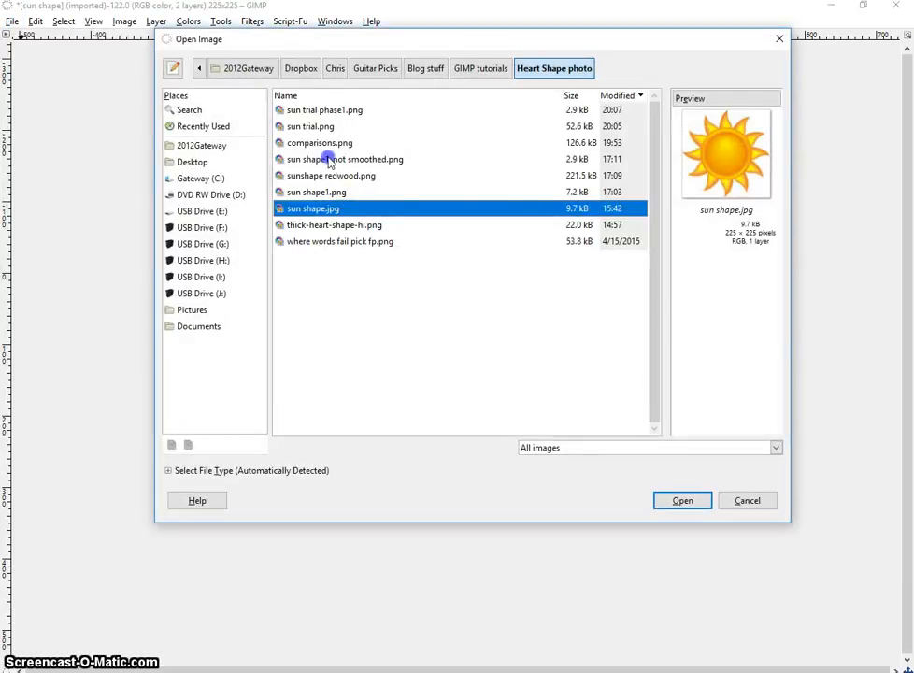
left_click(313, 240)
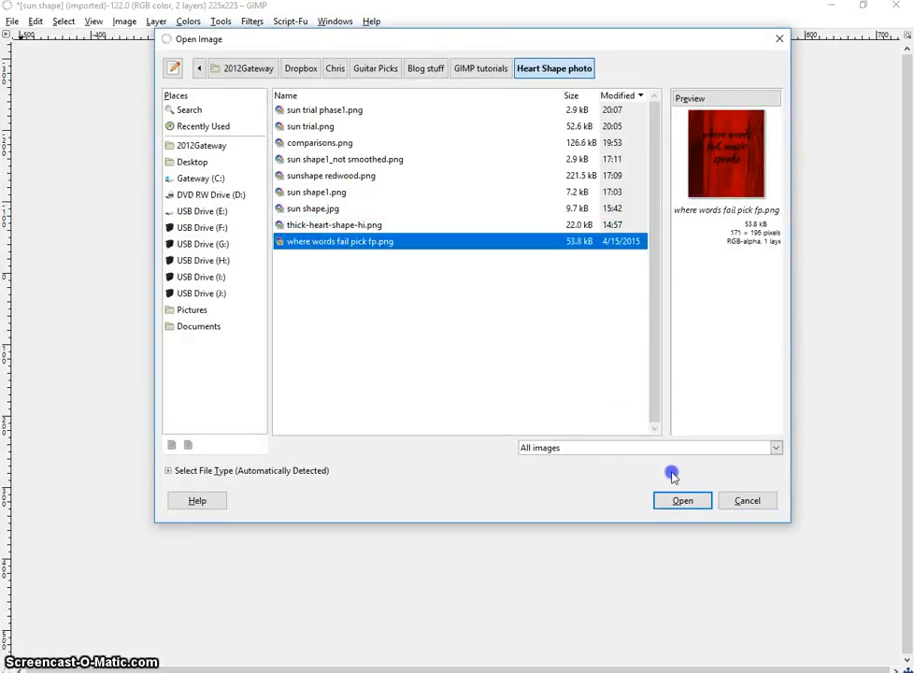
left_click(676, 502)
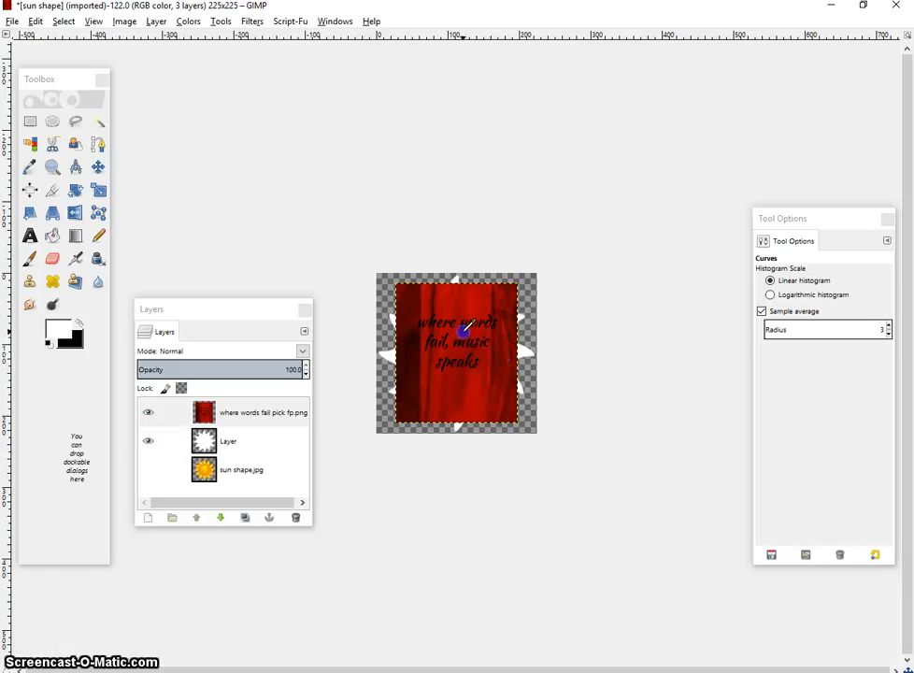
- Scale the red text layer proportionally to about 230 × 262 px so it covers the sun silhouette
left_click(101, 193)
left_click(430, 310)
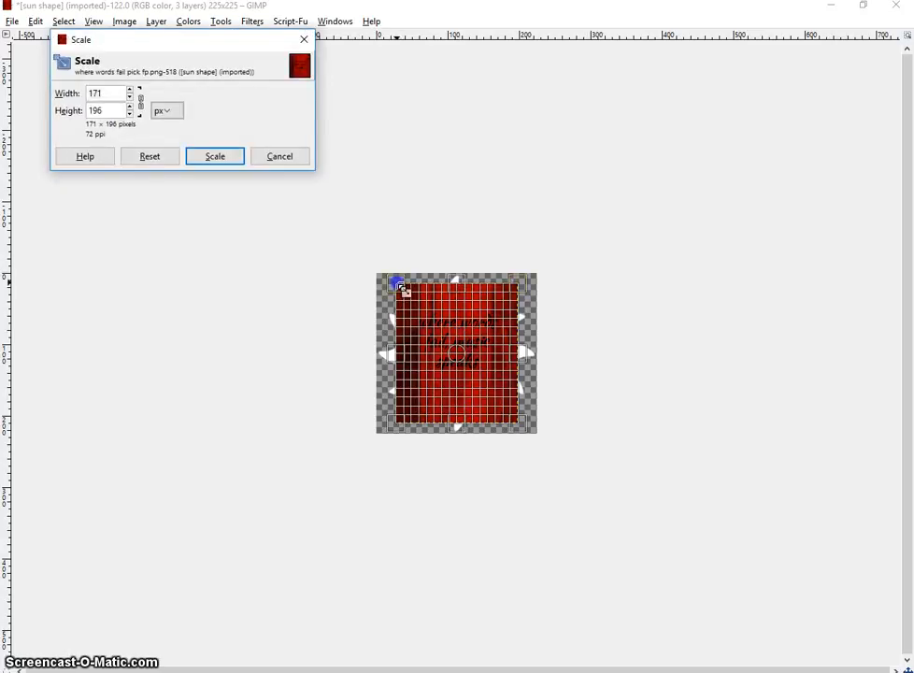
left_click_drag(399, 286, 366, 260)
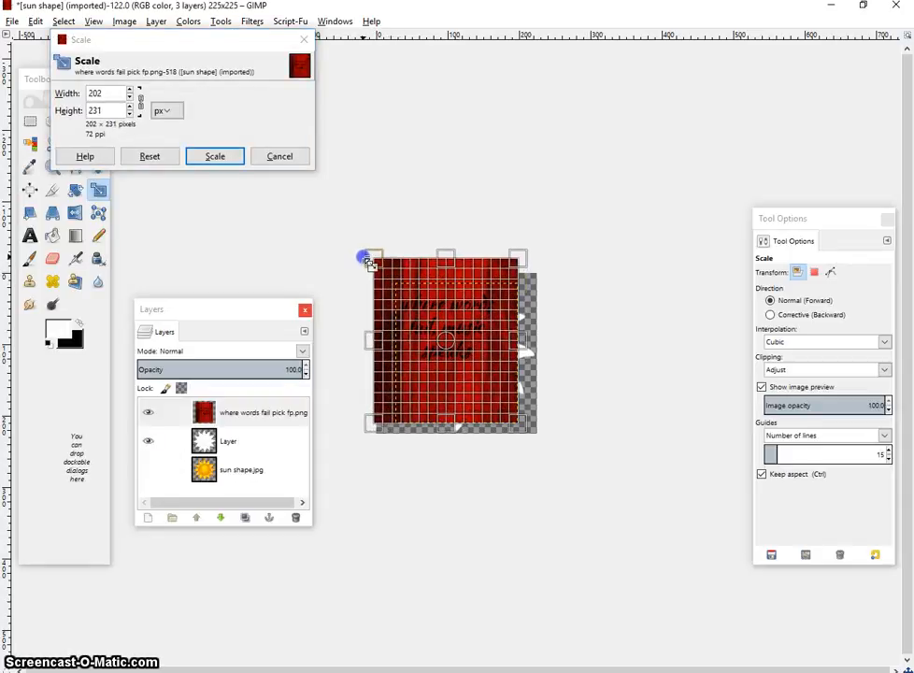
left_click_drag(511, 421, 551, 445)
left_click(227, 160)
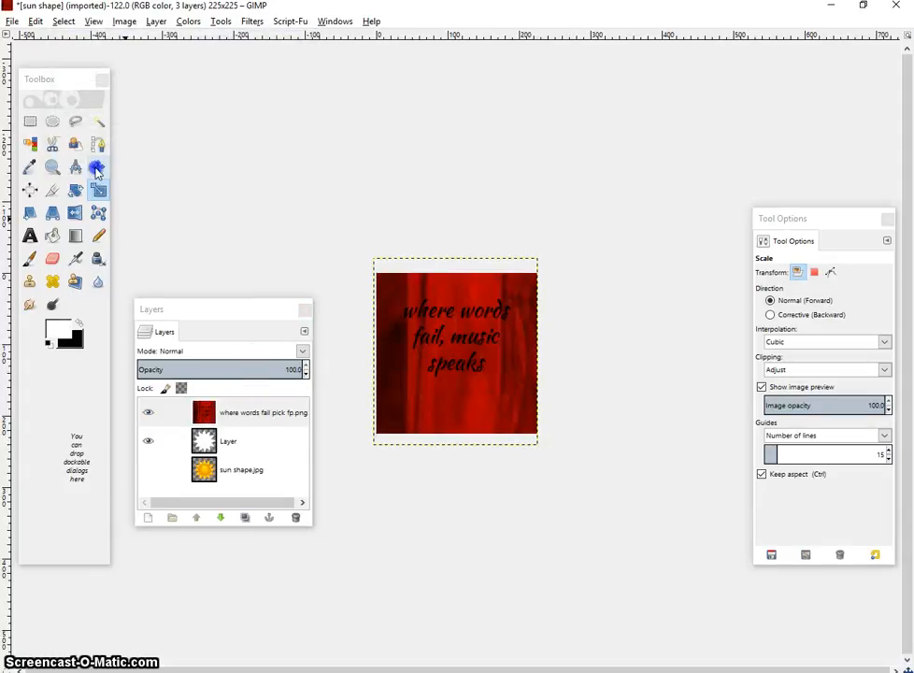
- Lower the red text layer's opacity to about 60 and move the layer down to centre its words over the sun silhouette
left_click(97, 169)
mouse_move(240, 367)
left_mouse_down()
mouse_move(229, 367)
mouse_move(241, 367)
left_mouse_up()
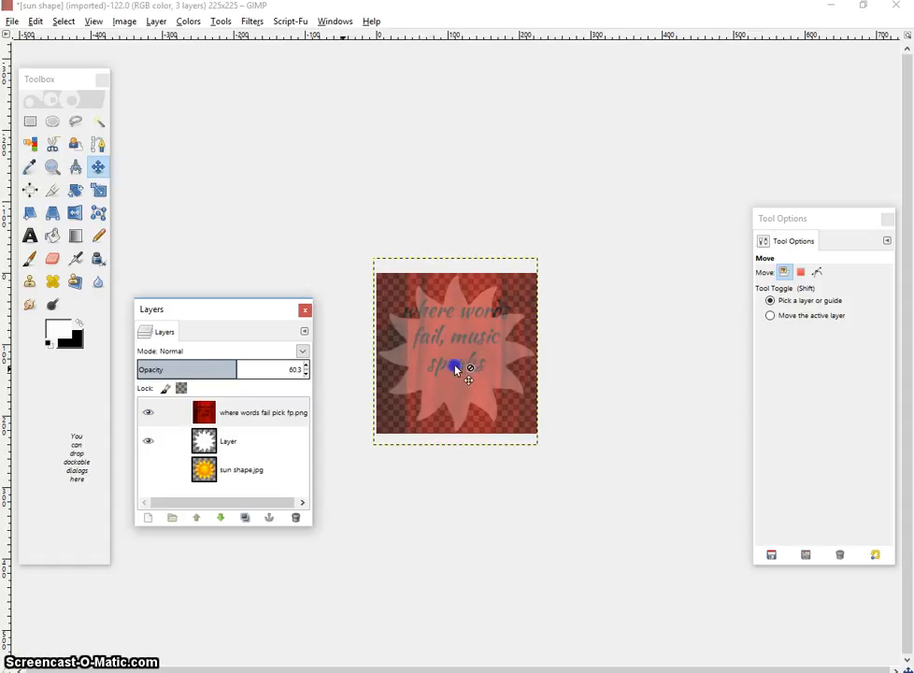
left_click(188, 411)
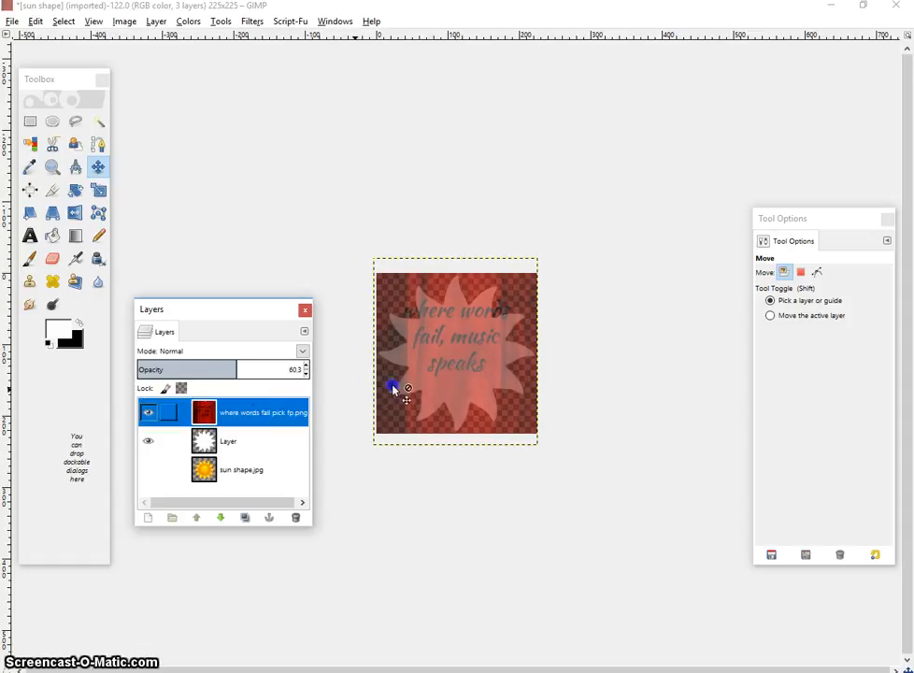
left_click_drag(453, 372, 451, 392)
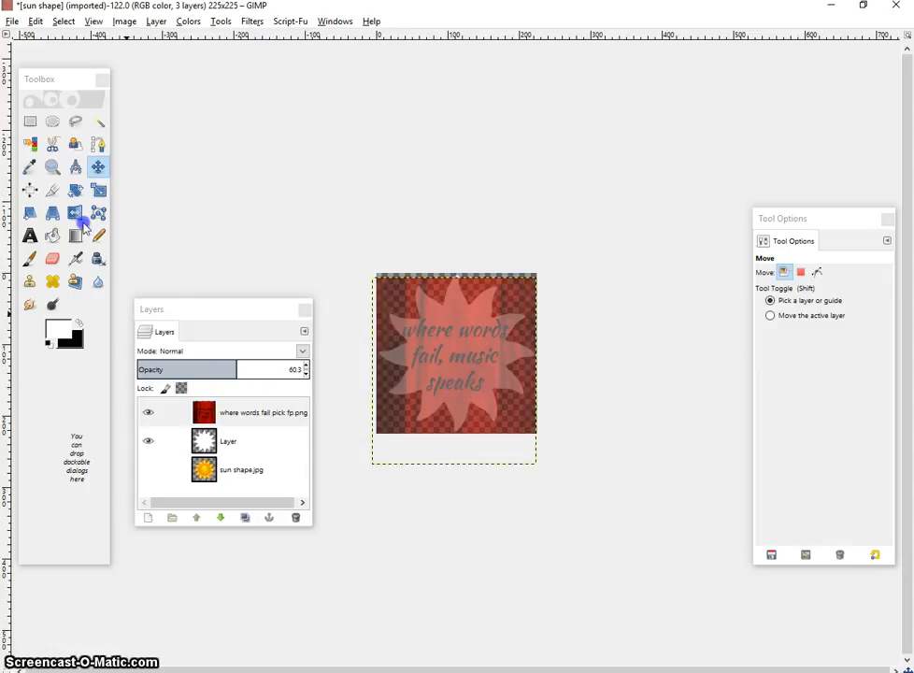
- Stretch the red text layer upward to about 230 × 274 px and restore its opacity to 100
left_click(98, 190)
left_click(460, 282)
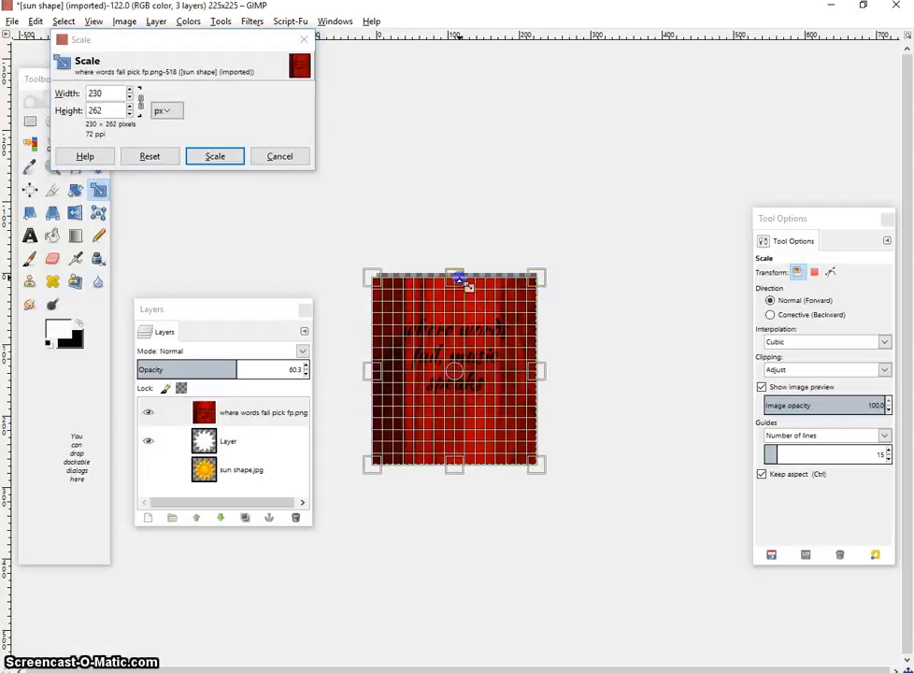
left_click_drag(463, 280, 466, 271)
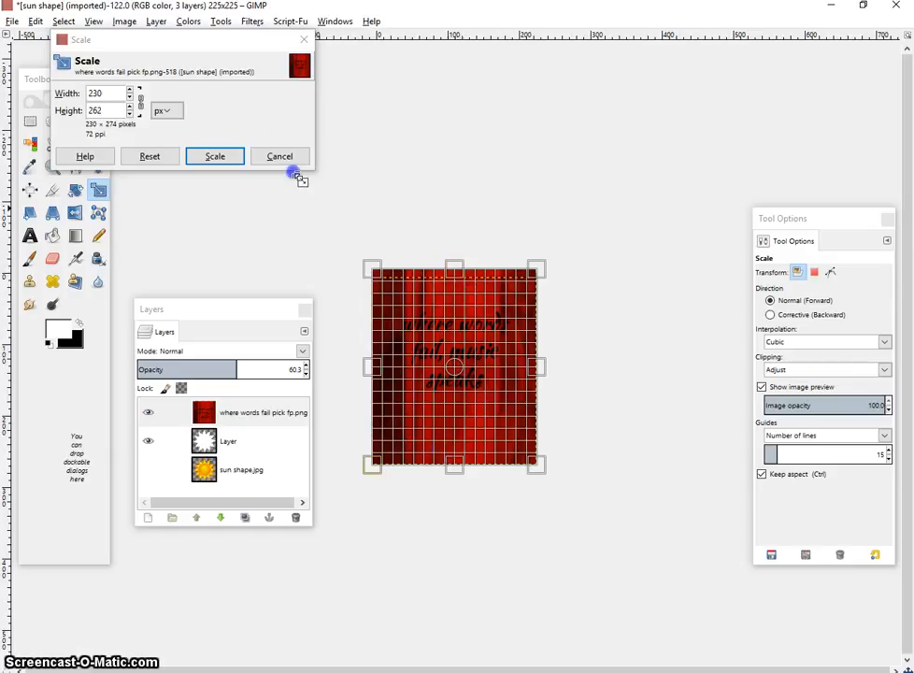
left_click(224, 156)
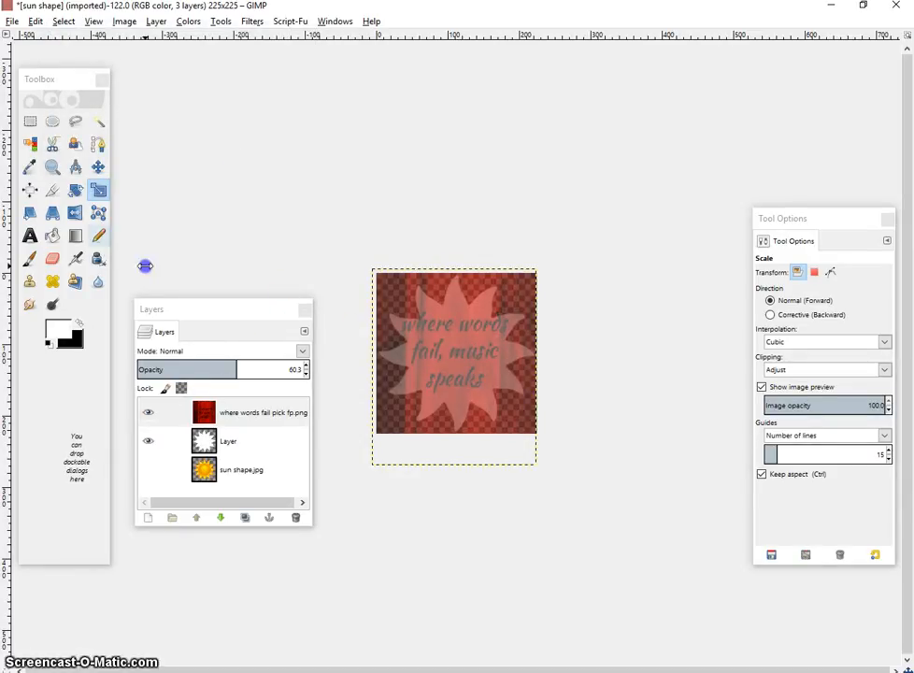
left_click_drag(237, 370, 302, 373)
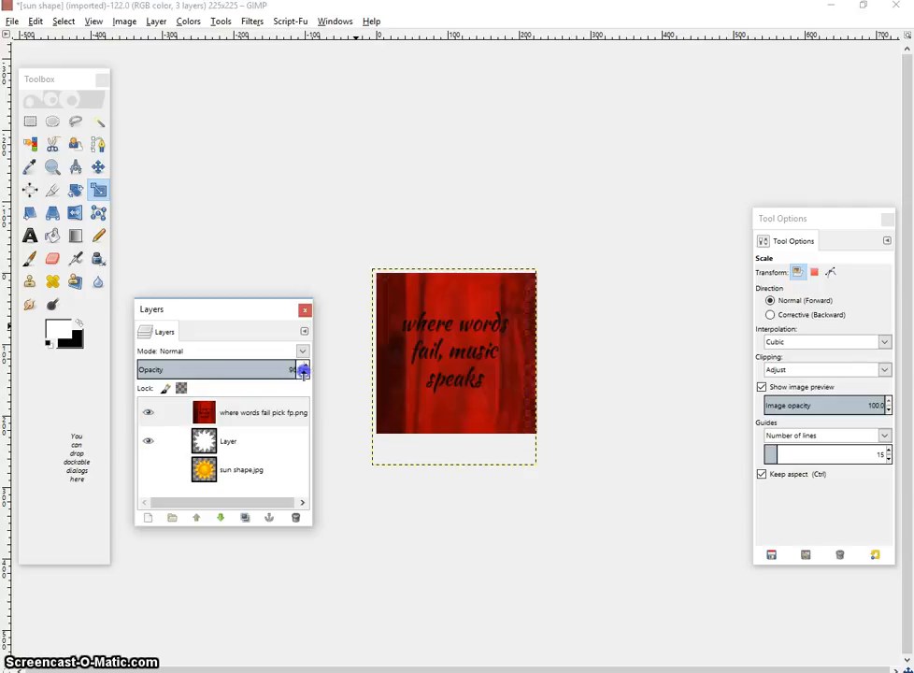
- Create a selection of the sun shape from the white silhouette layer's alpha
left_click(185, 439)
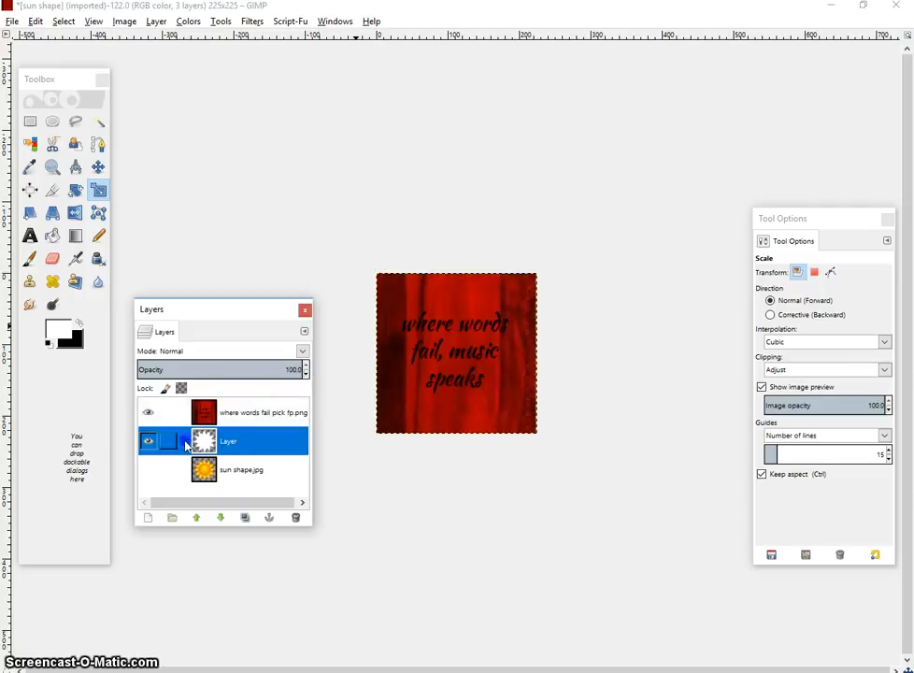
right_click(185, 446)
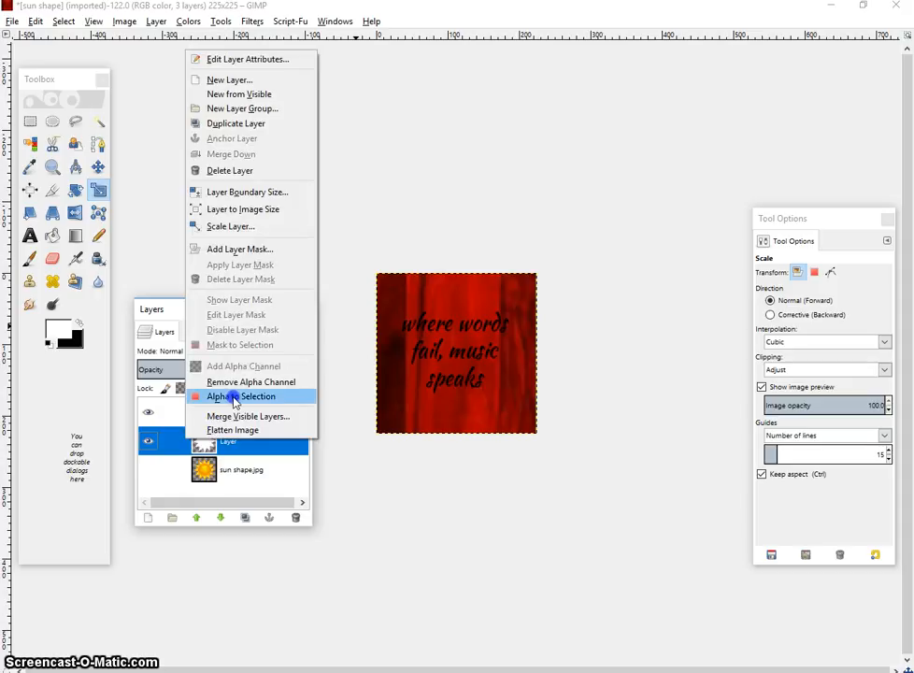
left_click(233, 397)
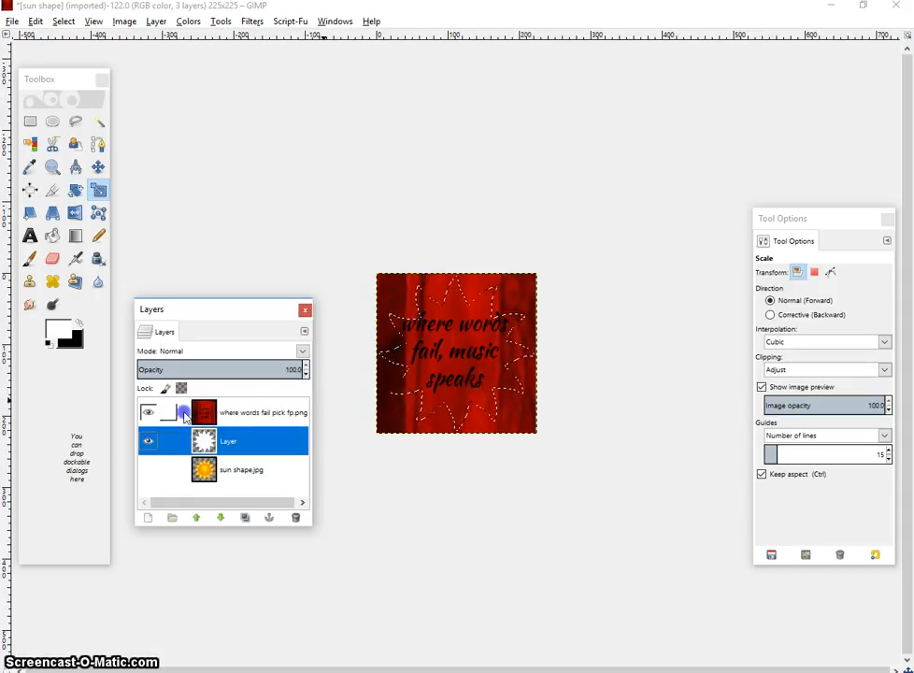
- Delete the area of the red text layer outside the sun shape by inverting the selection, and clear the selection
left_click(179, 412)
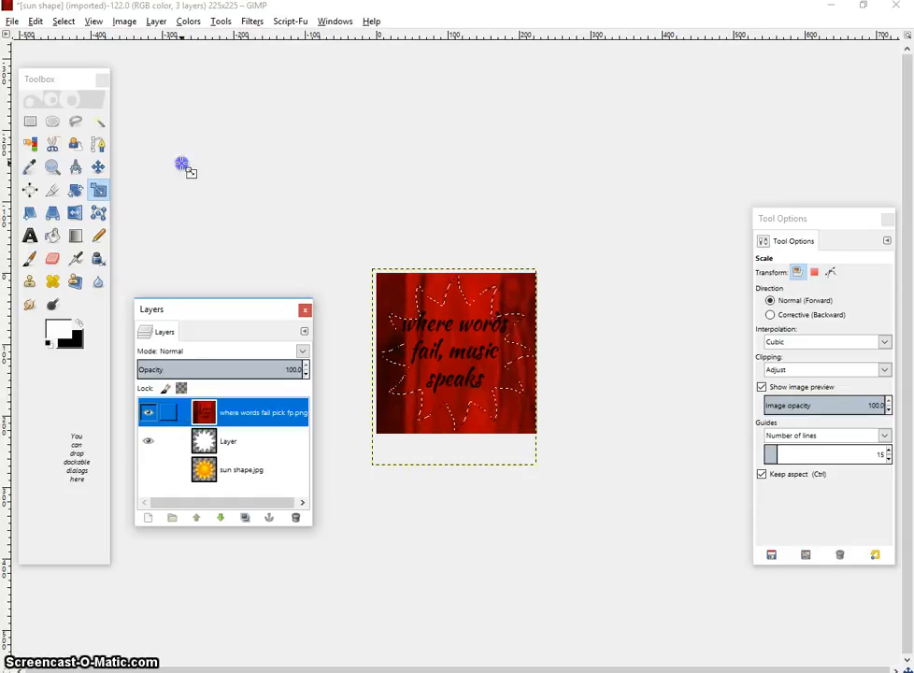
left_click(62, 22)
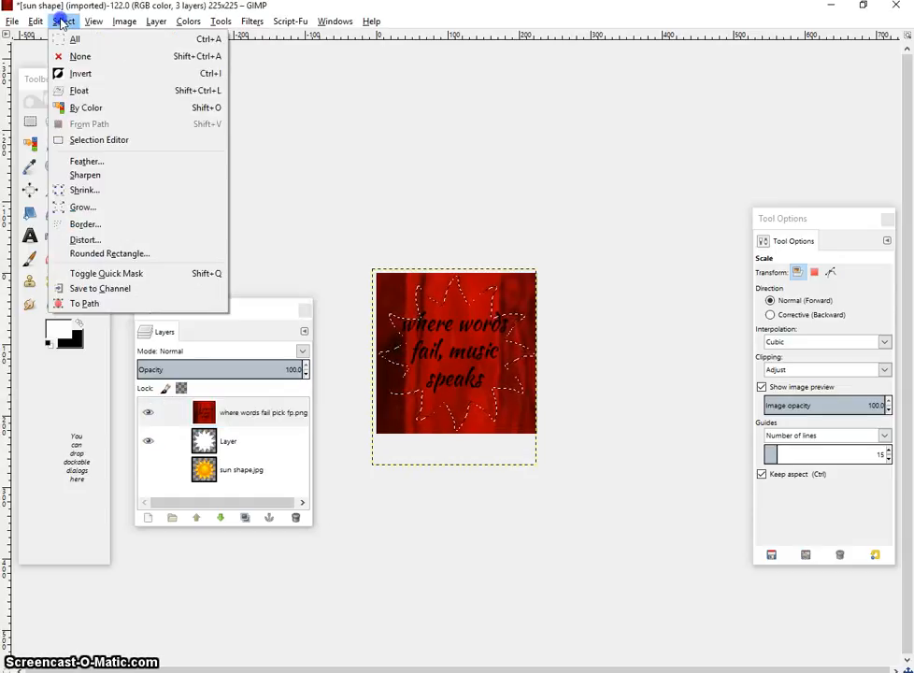
left_click(86, 74)
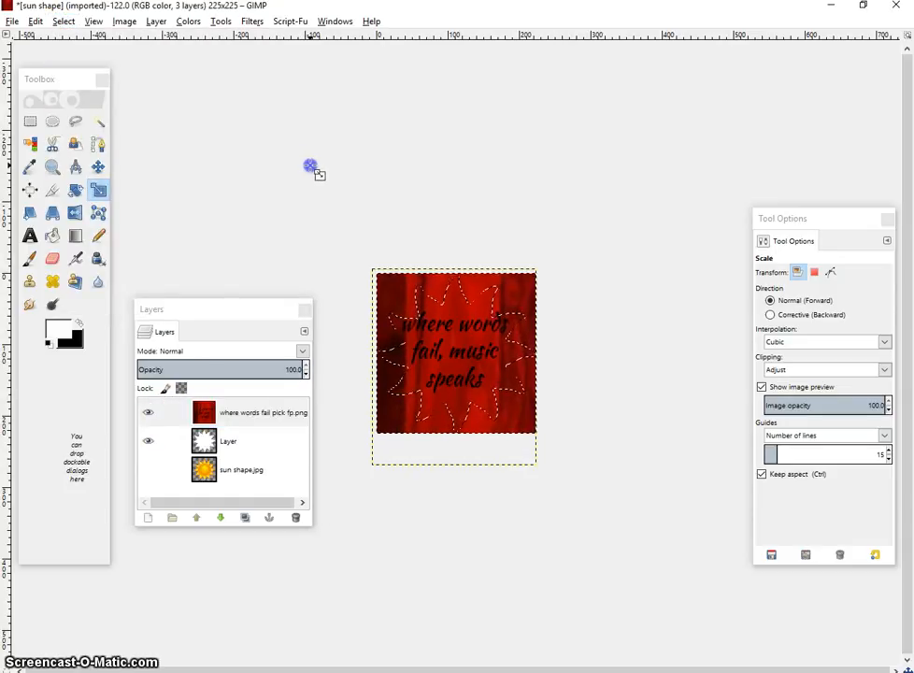
key("Delete")
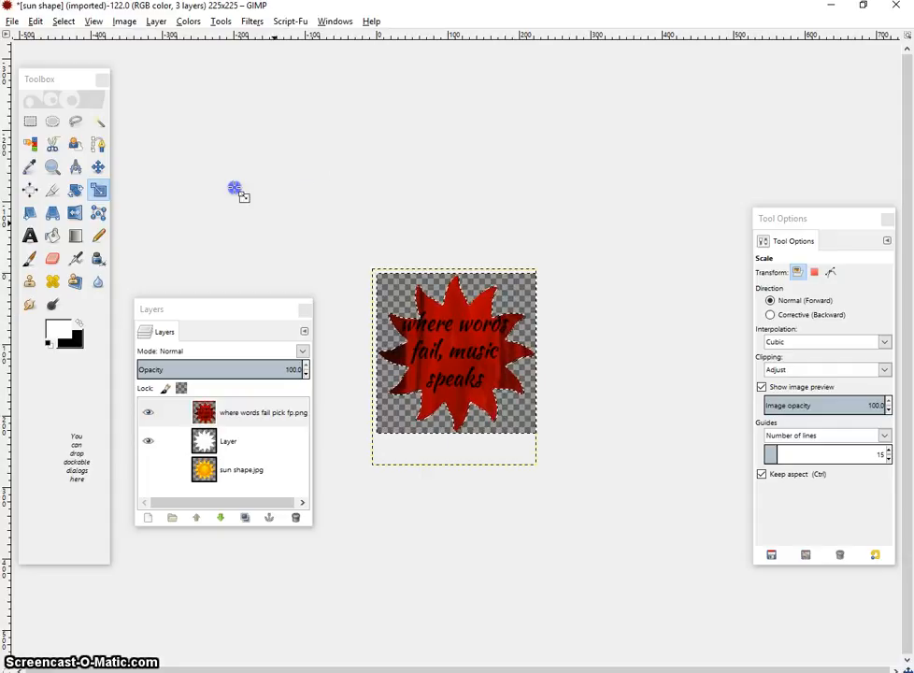
left_click(63, 21)
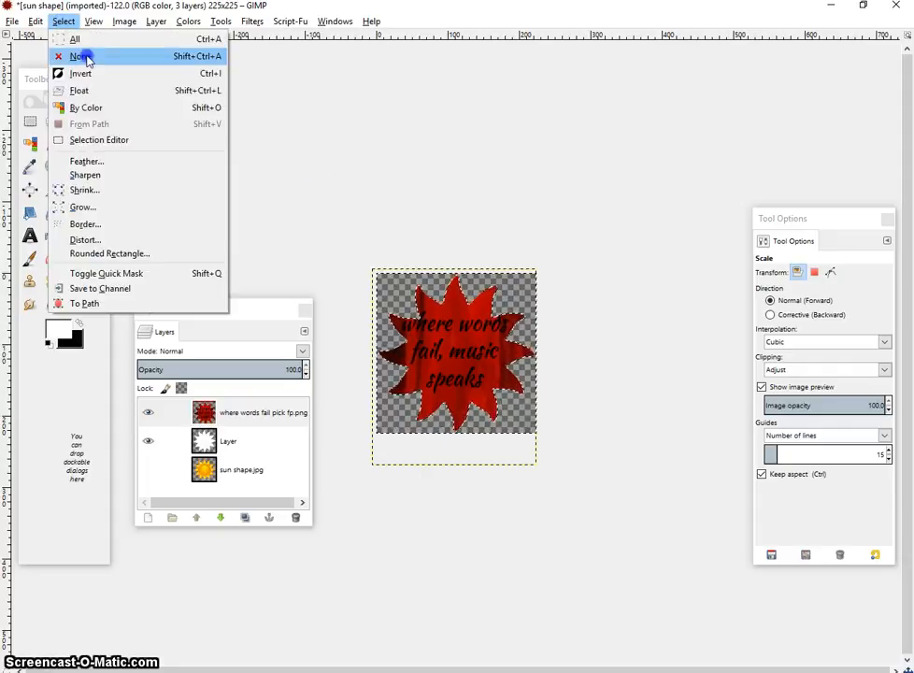
left_click(84, 57)
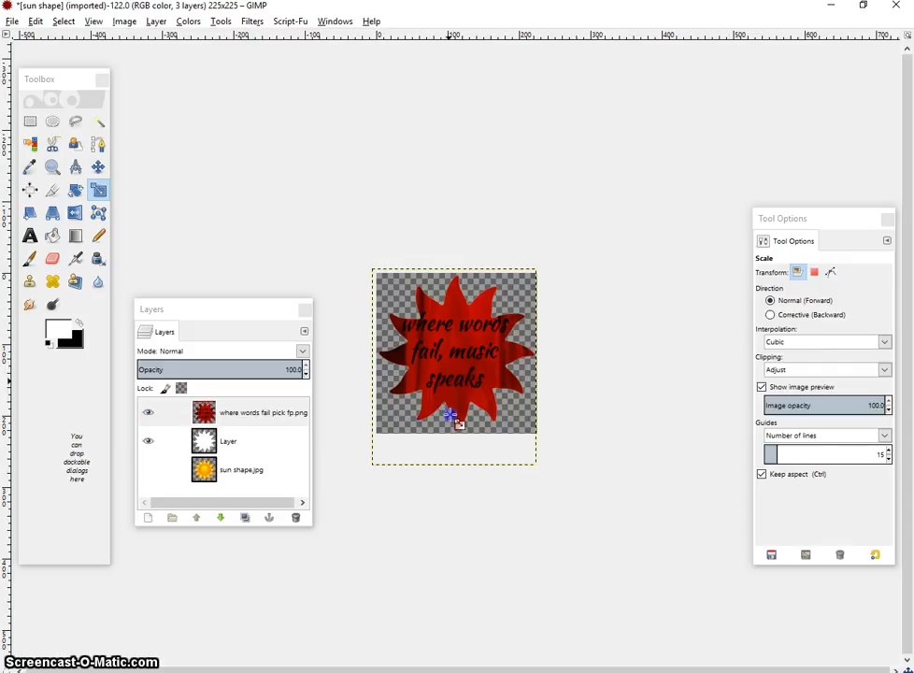
- Switch to the PowerPoint presentation to compare the sun shapes with smooth and pixelated edges
key("alt+Tab")
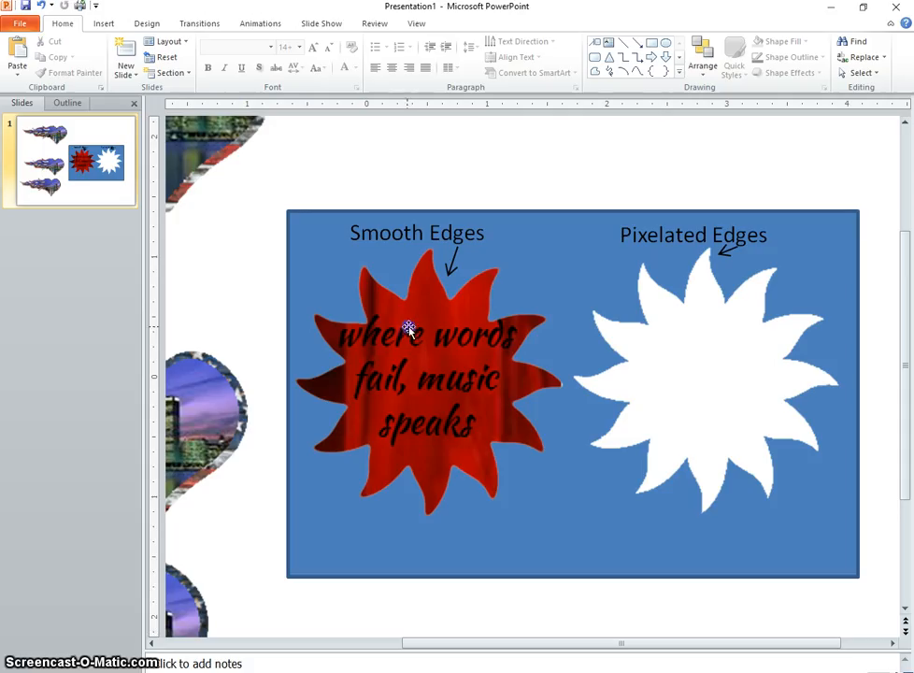